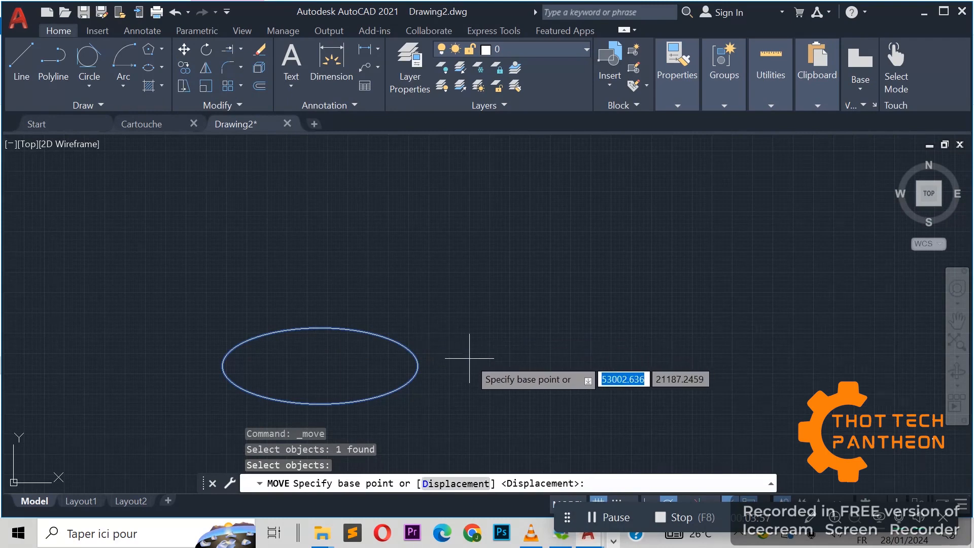
# - Move the ellipse up and to the right, and paste a copy of it beside the original
pyautogui.click(469, 357)
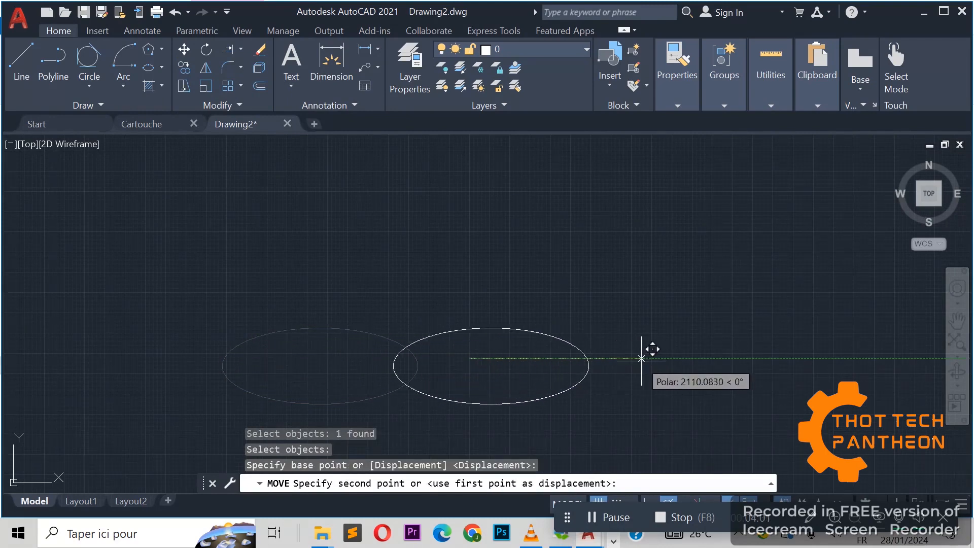
pyautogui.click(524, 287)
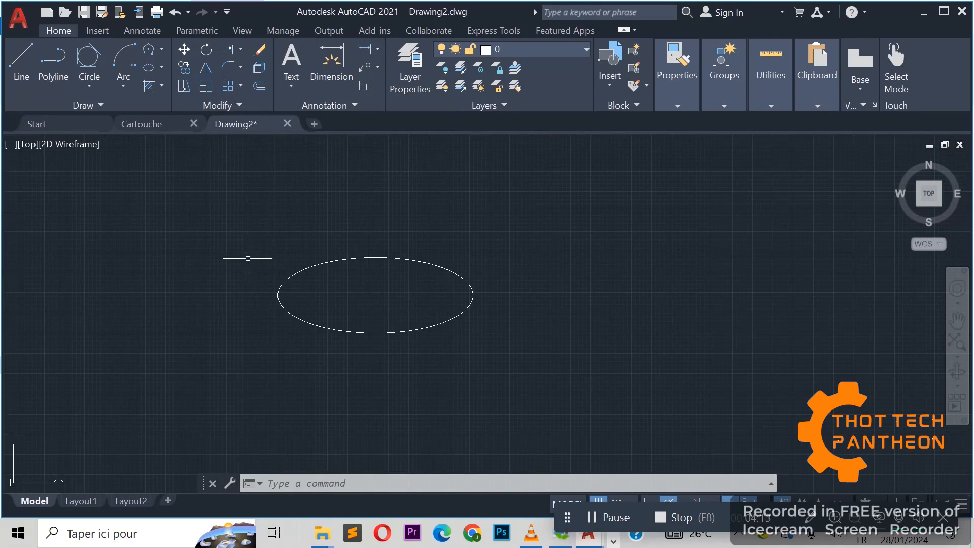
pyautogui.click(322, 263)
pyautogui.hotkey('ctrl', 'c')
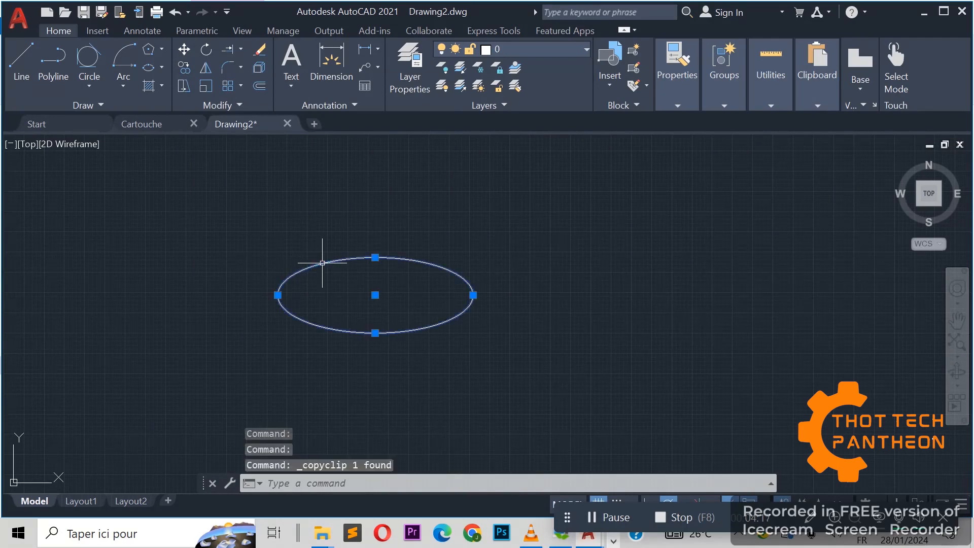
pyautogui.hotkey('ctrl', 'v')
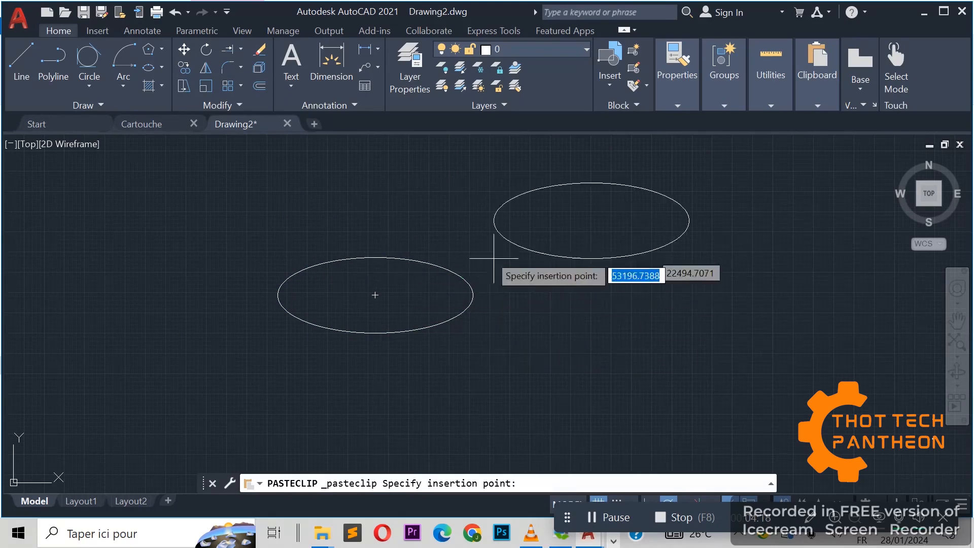
pyautogui.click(575, 329)
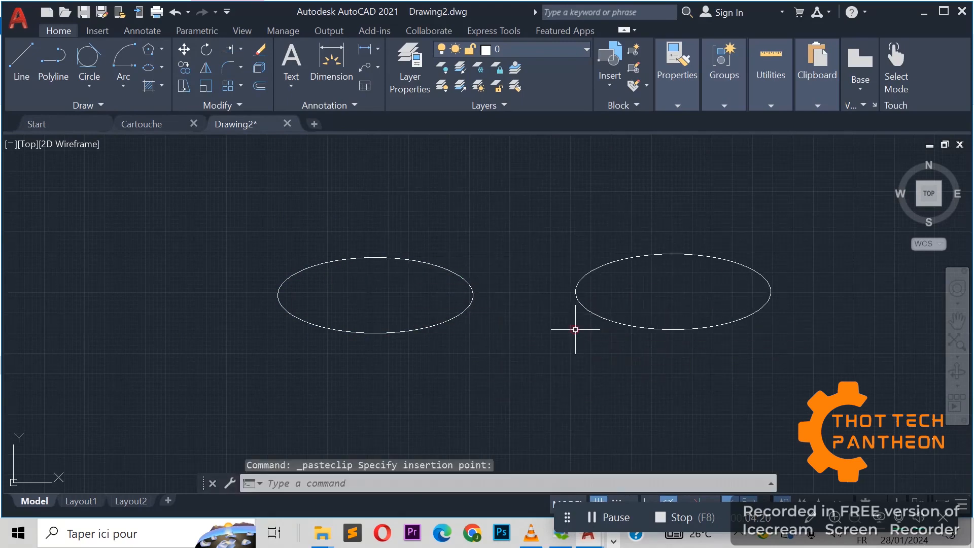
# - Cut the original ellipse and paste it farther to the left and slightly higher than the copy
pyautogui.click(451, 321)
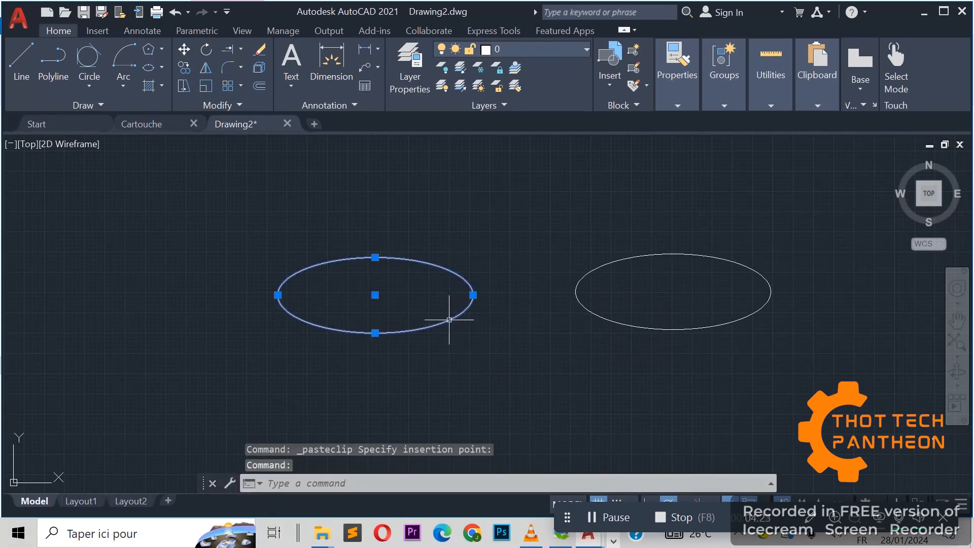
pyautogui.hotkey('ctrl', 'x')
pyautogui.hotkey('ctrl', 'v')
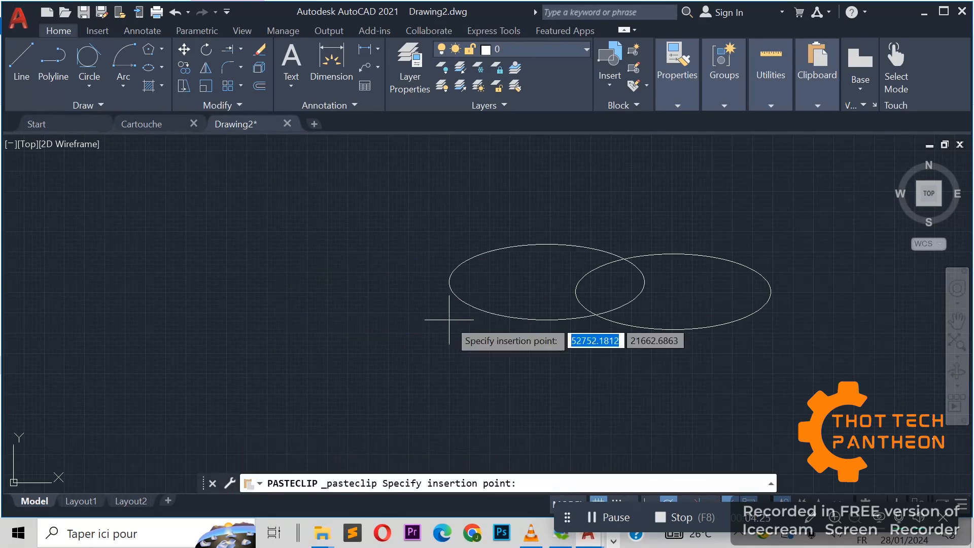
pyautogui.click(223, 276)
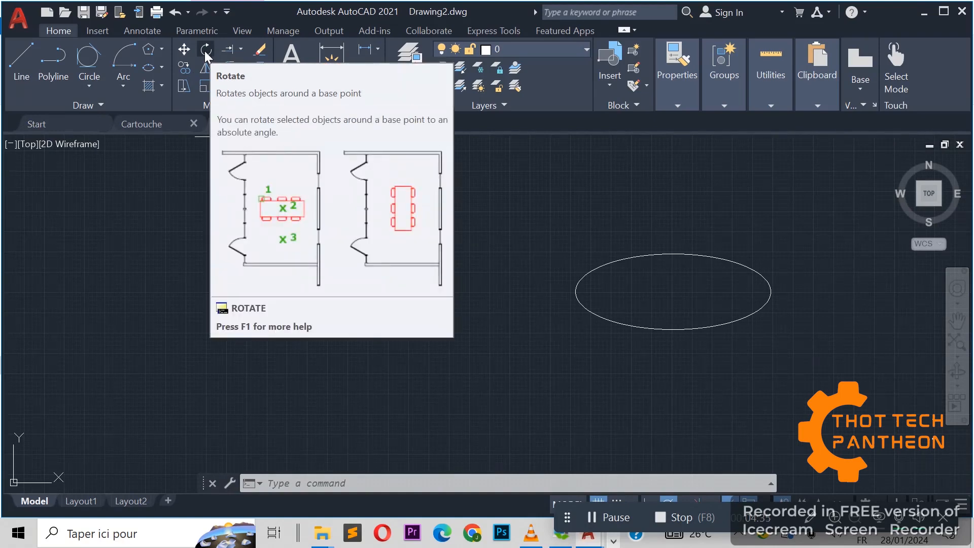
# - Rotate the left ellipse about a base point just below it
pyautogui.click(212, 52)
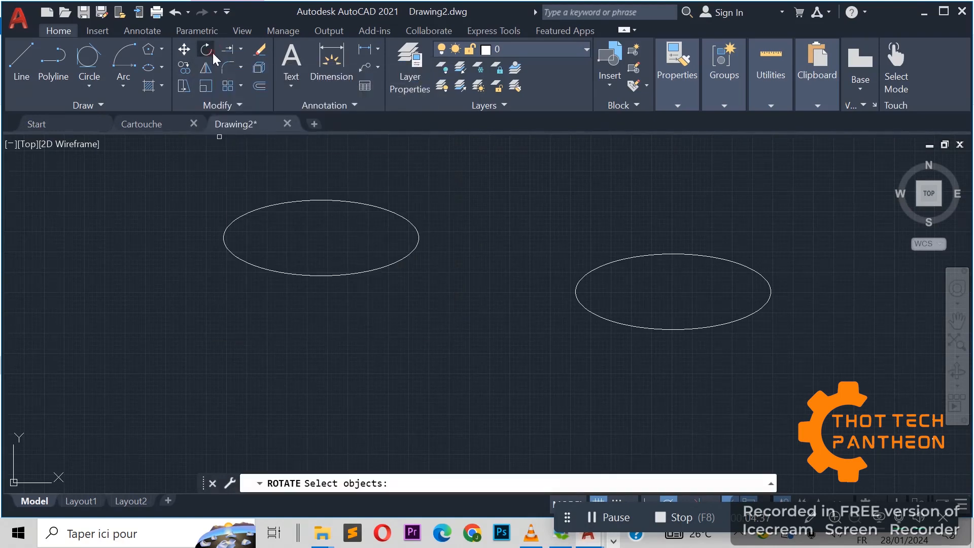
pyautogui.click(287, 276)
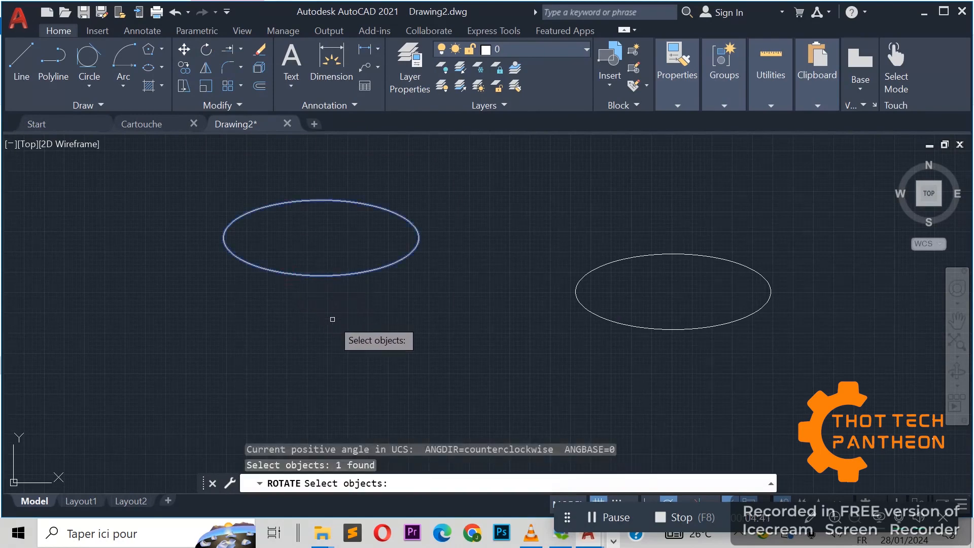
pyautogui.press('Return')
pyautogui.click(380, 330)
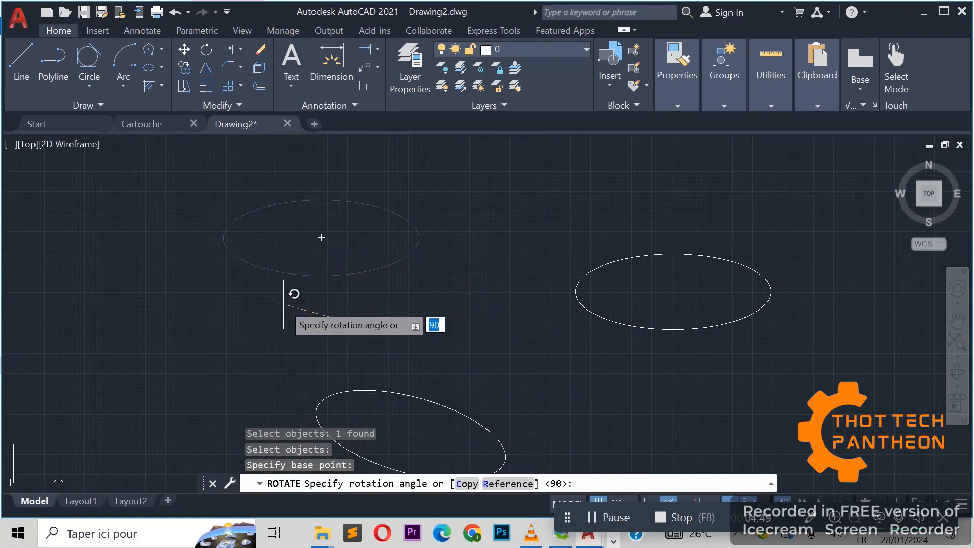
pyautogui.click(286, 330)
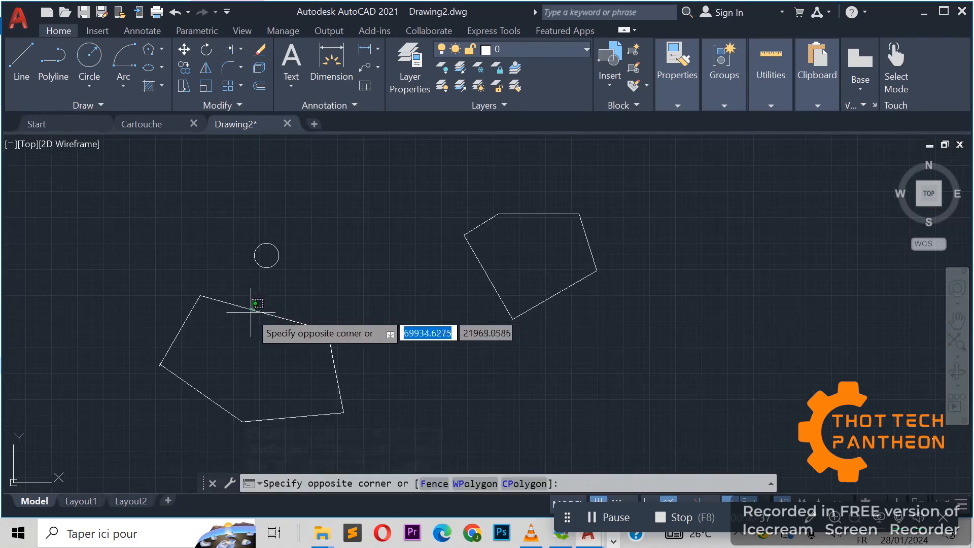
# - Draw a closed five-sided polyline to the right of the two existing polygons
pyautogui.click(261, 311)
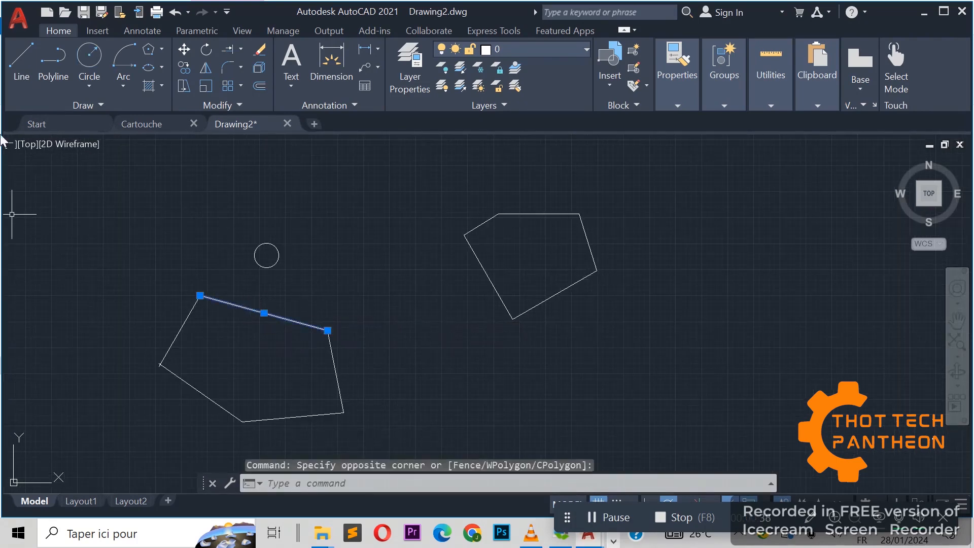
pyautogui.click(59, 63)
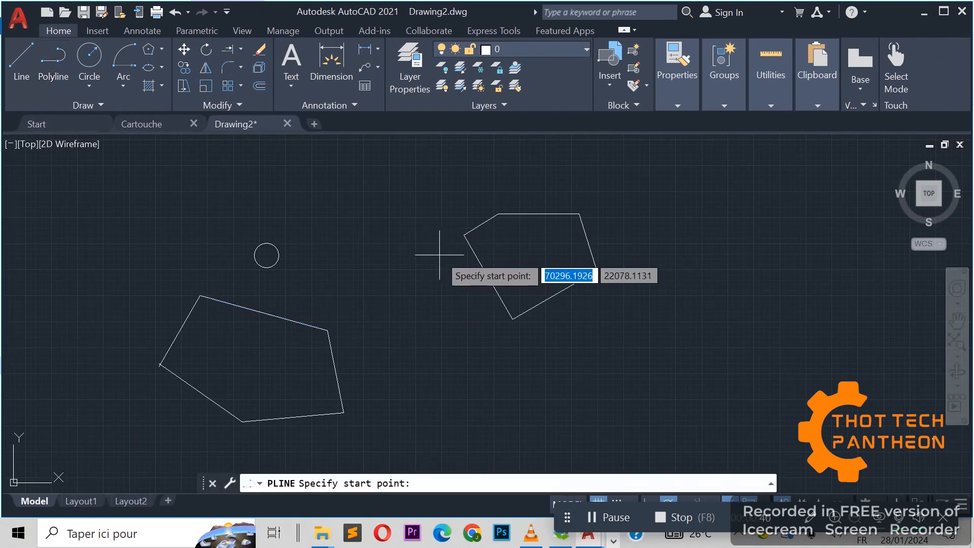
pyautogui.click(617, 374)
pyautogui.click(734, 235)
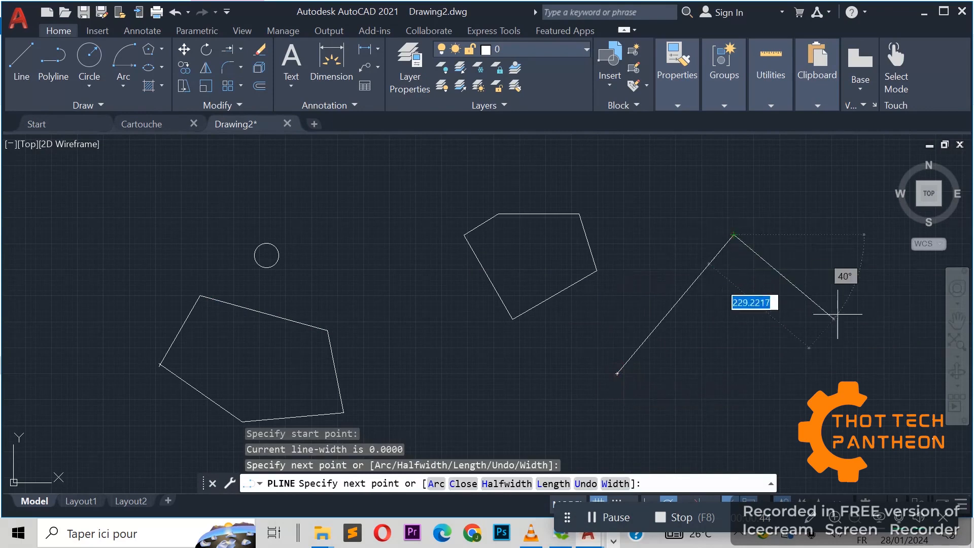
pyautogui.click(847, 329)
pyautogui.click(791, 425)
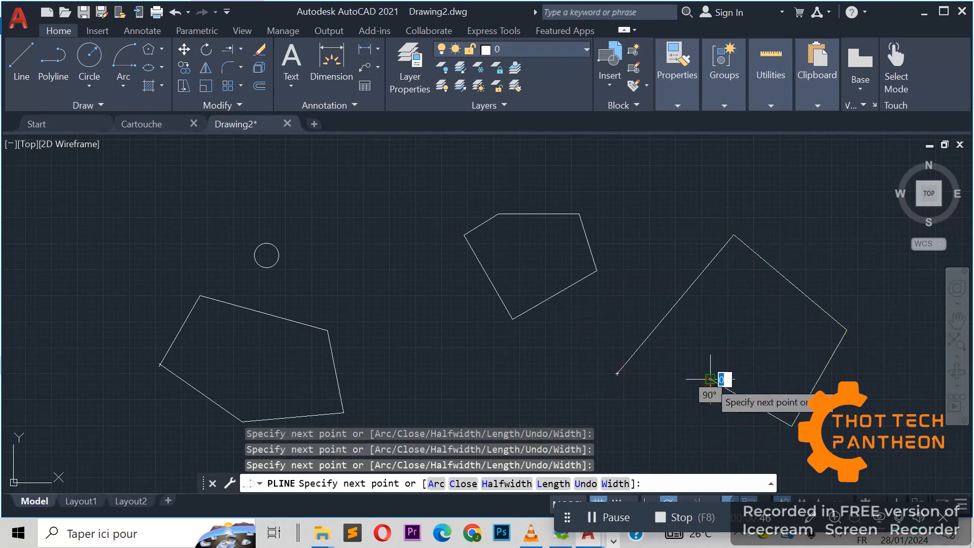
pyautogui.click(710, 378)
pyautogui.click(619, 375)
pyautogui.press('Return')
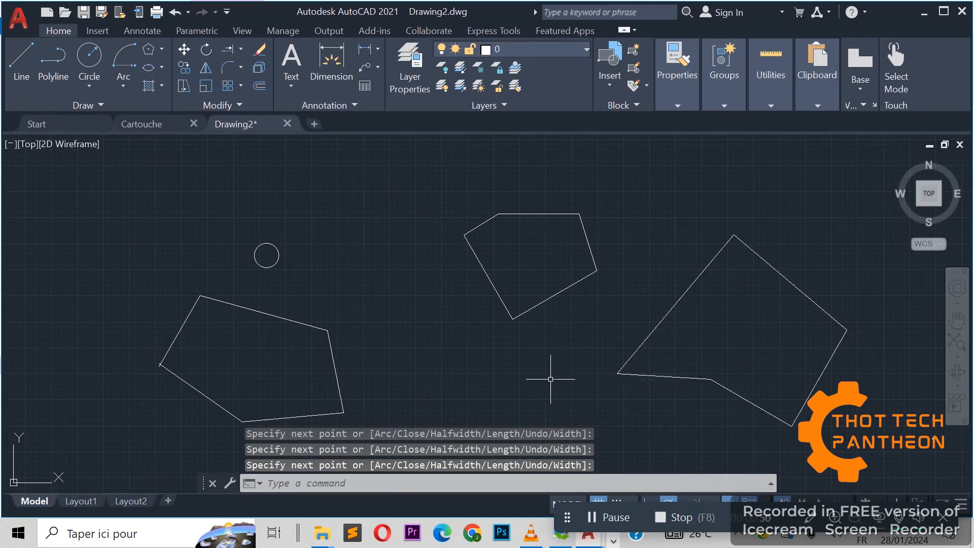
# - Explode the new five-sided polyline and select its upper-left segment
pyautogui.click(666, 315)
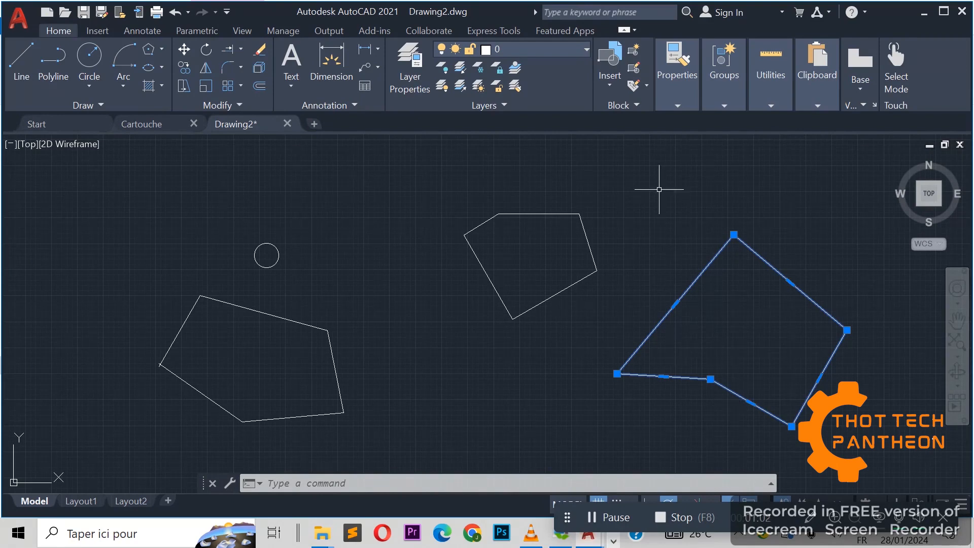
pyautogui.click(262, 72)
pyautogui.click(693, 280)
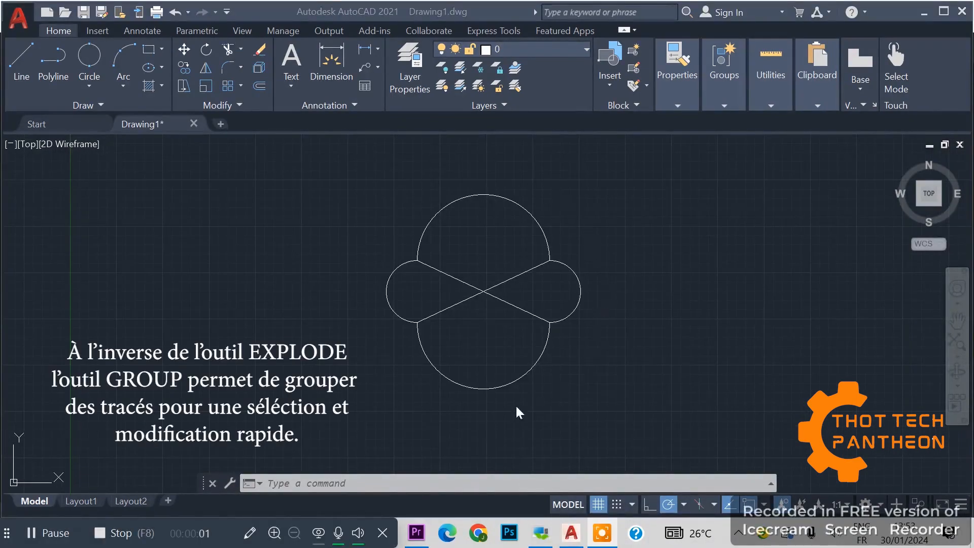
# - Check that the four arcs and two crossing lines are separate by selecting each one, dismiss the advert, and clear the selection
pyautogui.click(474, 193)
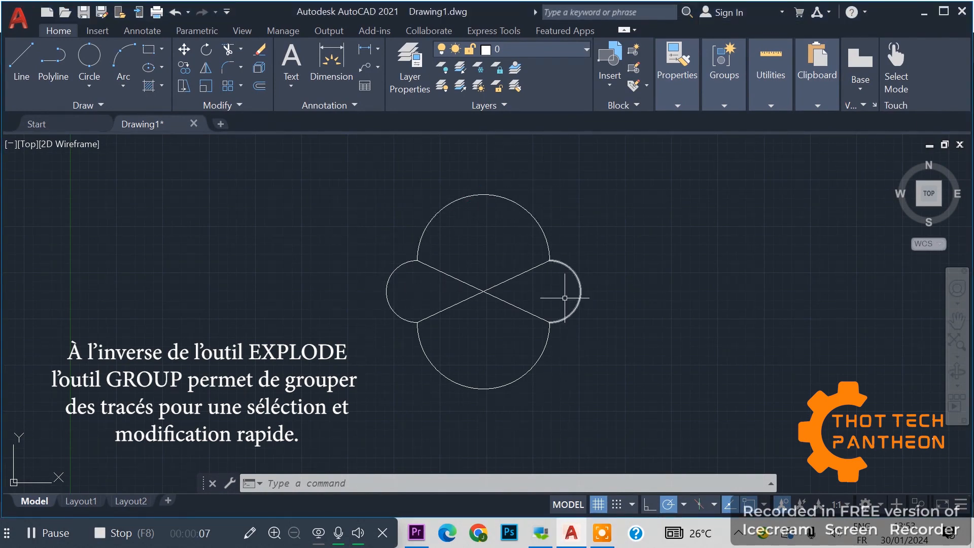
pyautogui.click(475, 193)
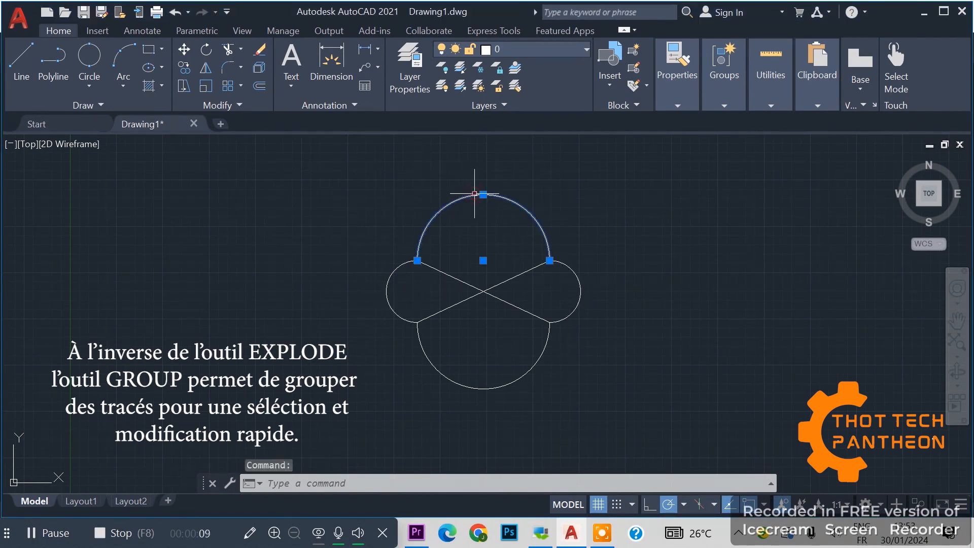
pyautogui.click(579, 283)
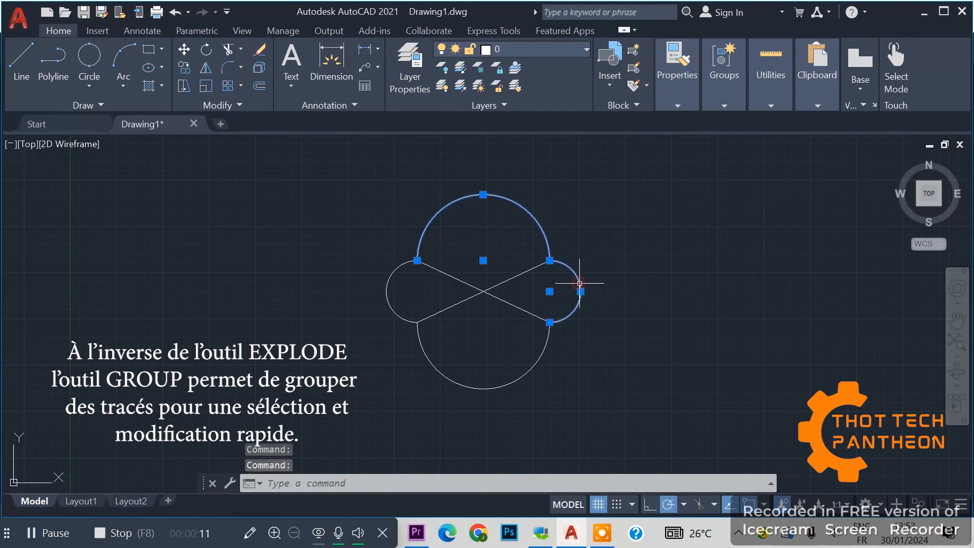
pyautogui.click(390, 285)
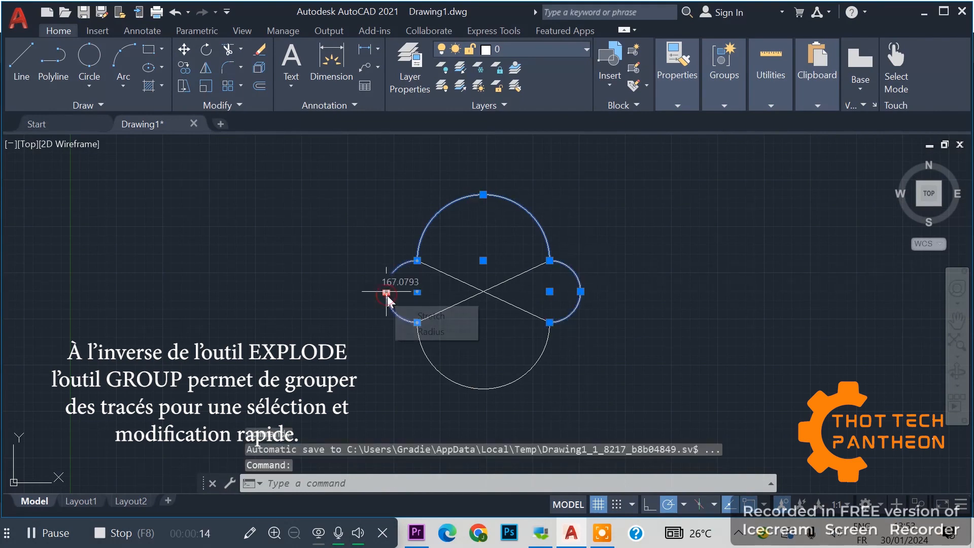
pyautogui.click(502, 387)
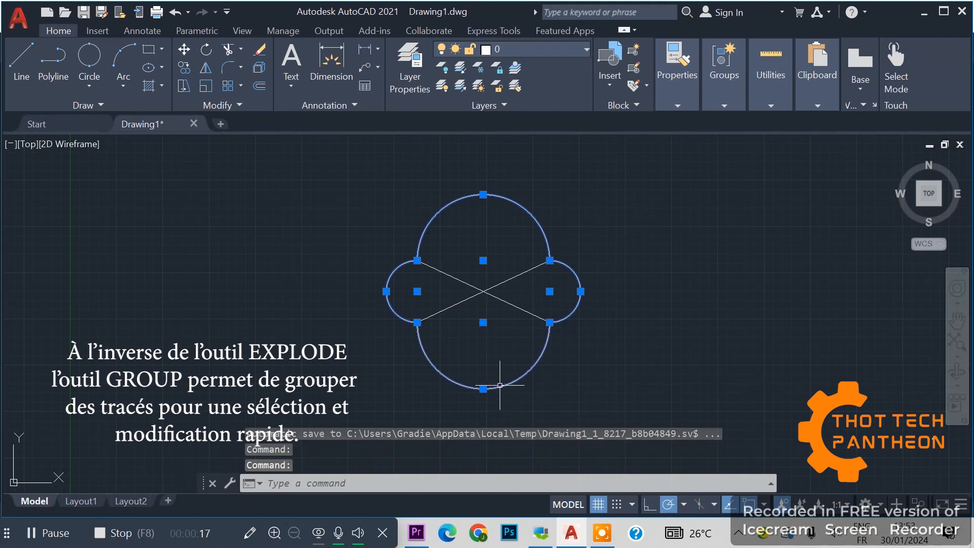
pyautogui.click(518, 308)
pyautogui.click(519, 275)
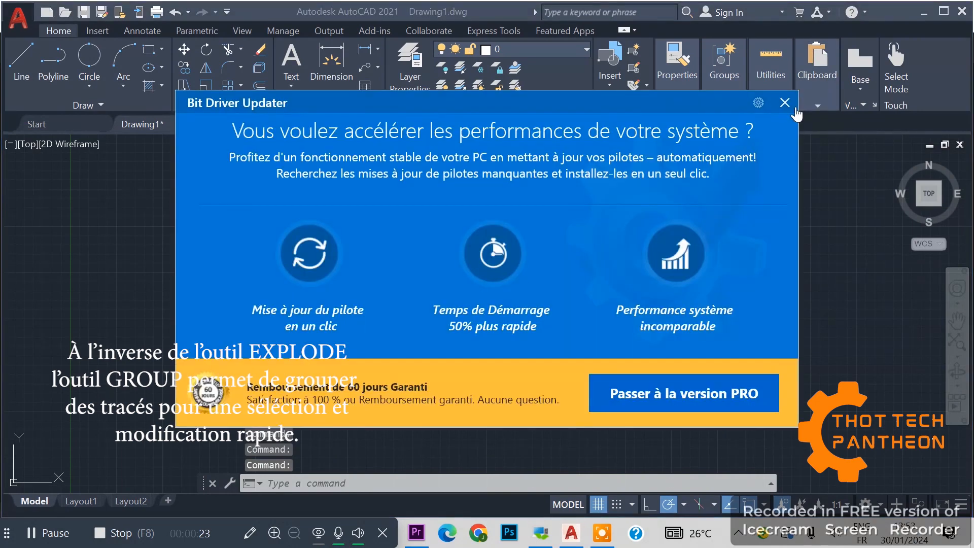
pyautogui.click(790, 109)
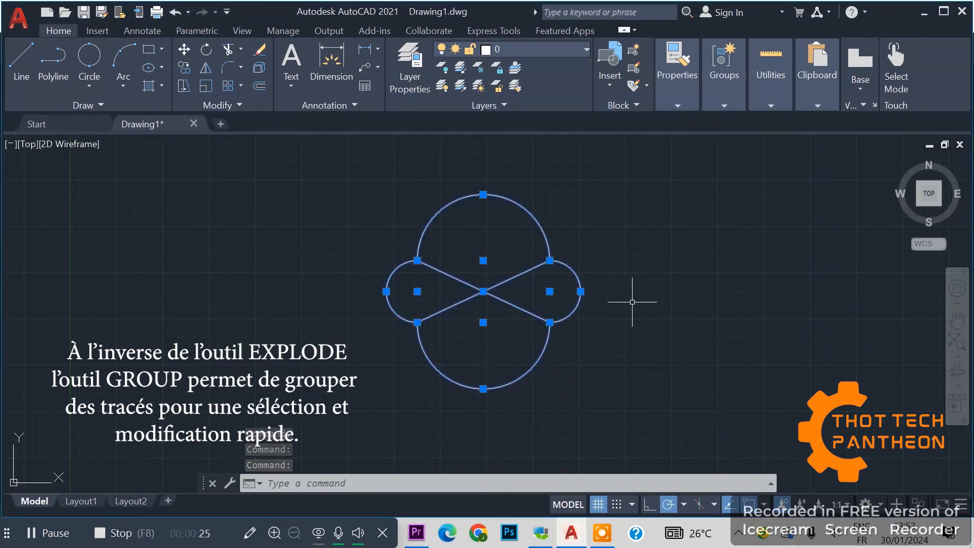
pyautogui.press('Escape')
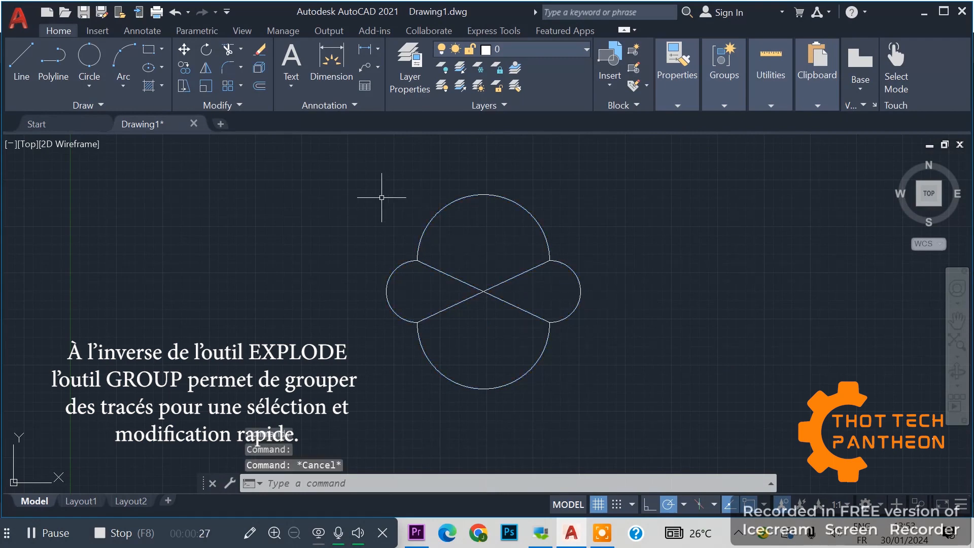
# - Group the four arcs and two crossing lines into a single unnamed group
pyautogui.click(350, 159)
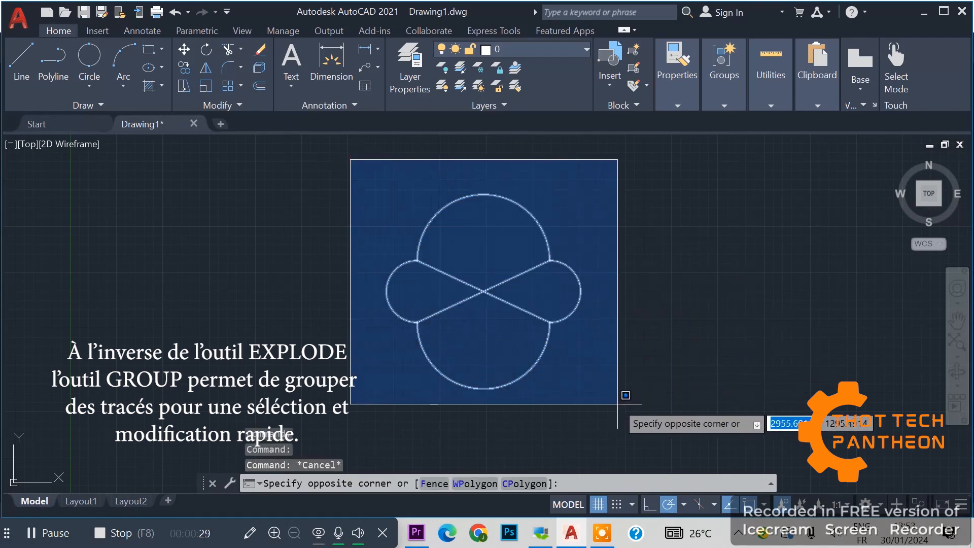
pyautogui.click(618, 406)
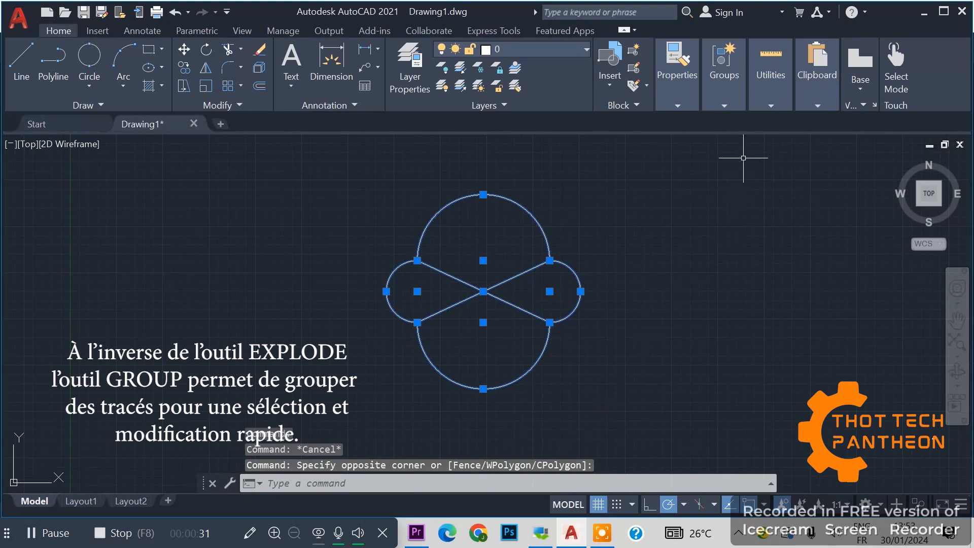
pyautogui.click(732, 99)
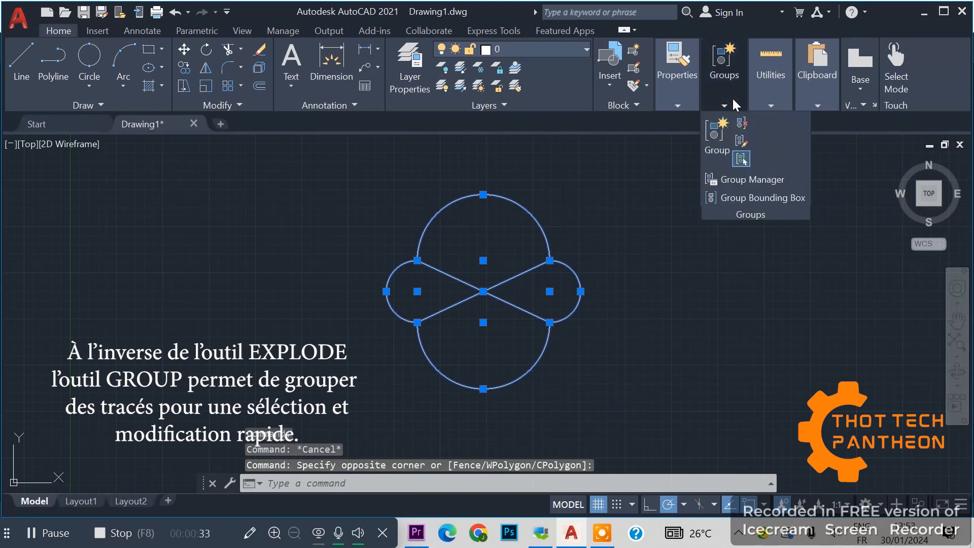
pyautogui.click(715, 136)
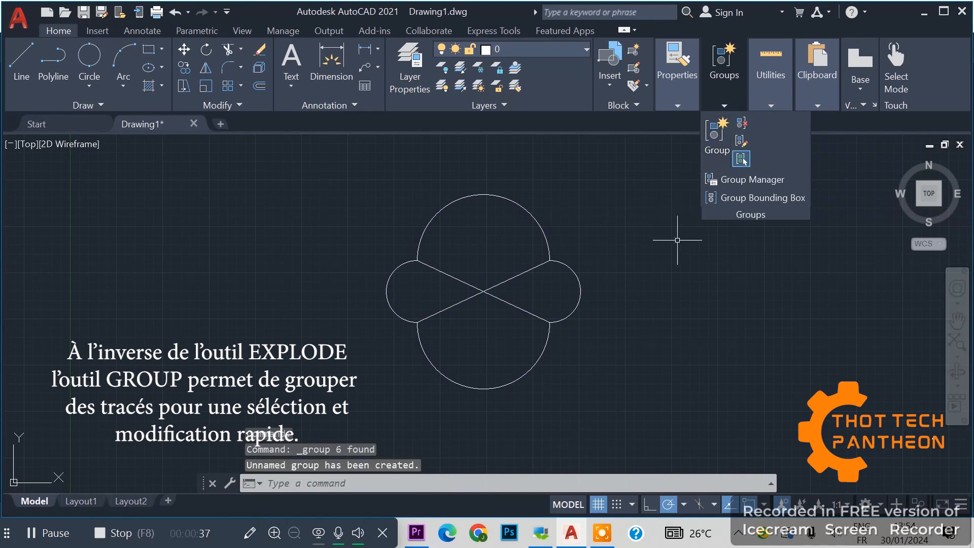
pyautogui.click(682, 256)
pyautogui.click(677, 264)
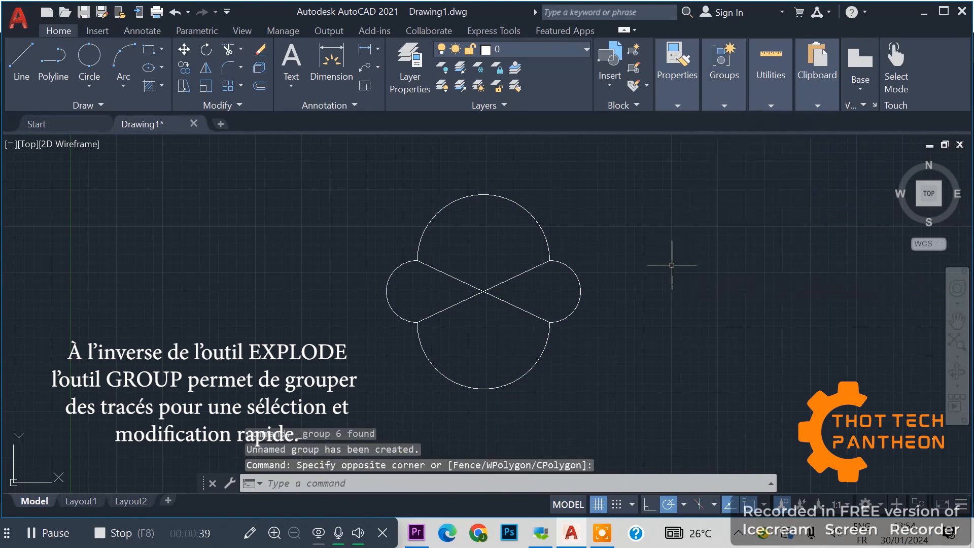
# - Ungroup the figure made of the four arcs and two crossing lines
pyautogui.click(537, 225)
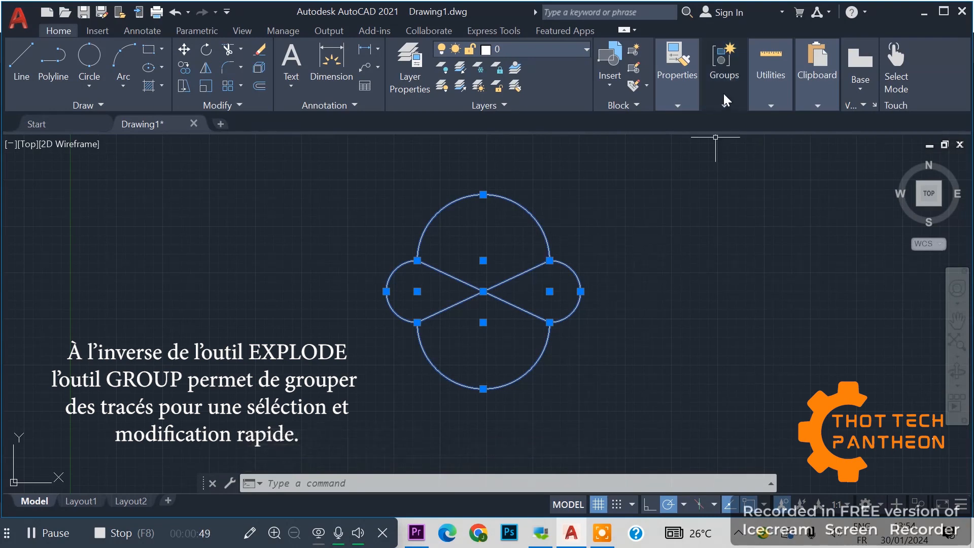
pyautogui.moveTo(723, 94)
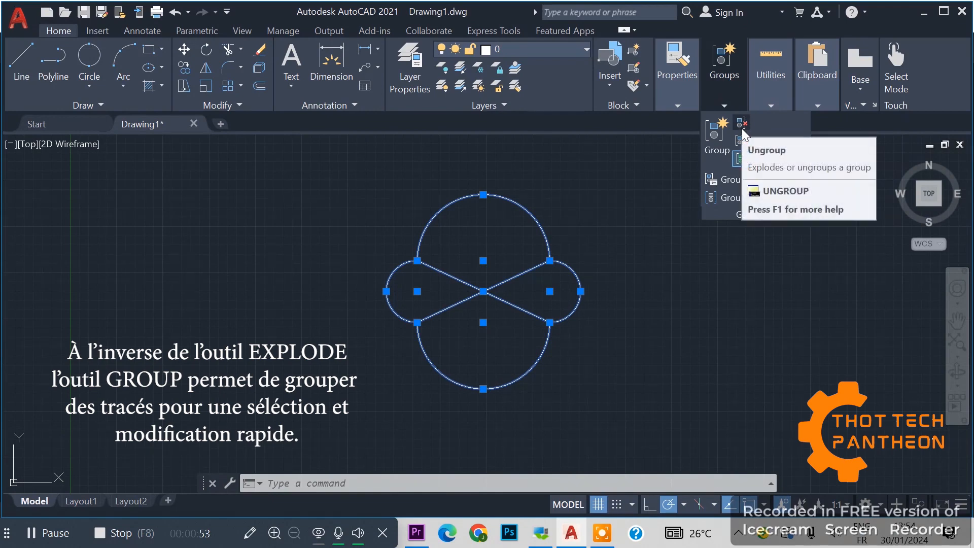
pyautogui.click(742, 123)
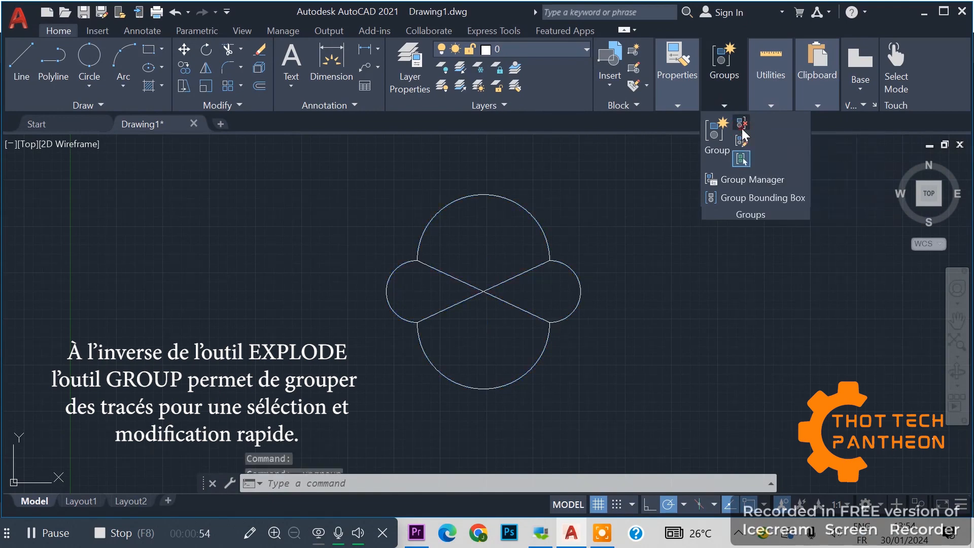
# - Select the upper arc and the lower arc individually to check that the figure is ungrouped
pyautogui.click(534, 217)
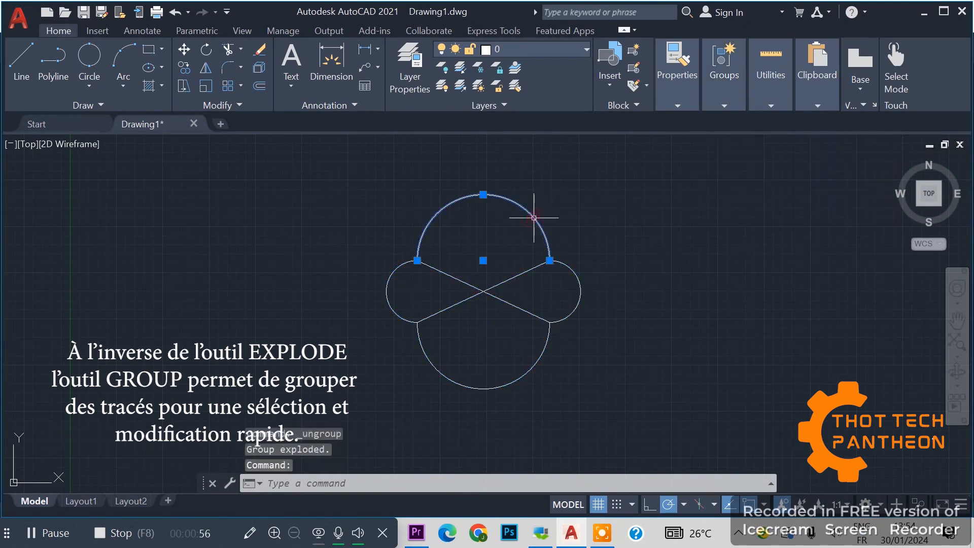
pyautogui.click(540, 358)
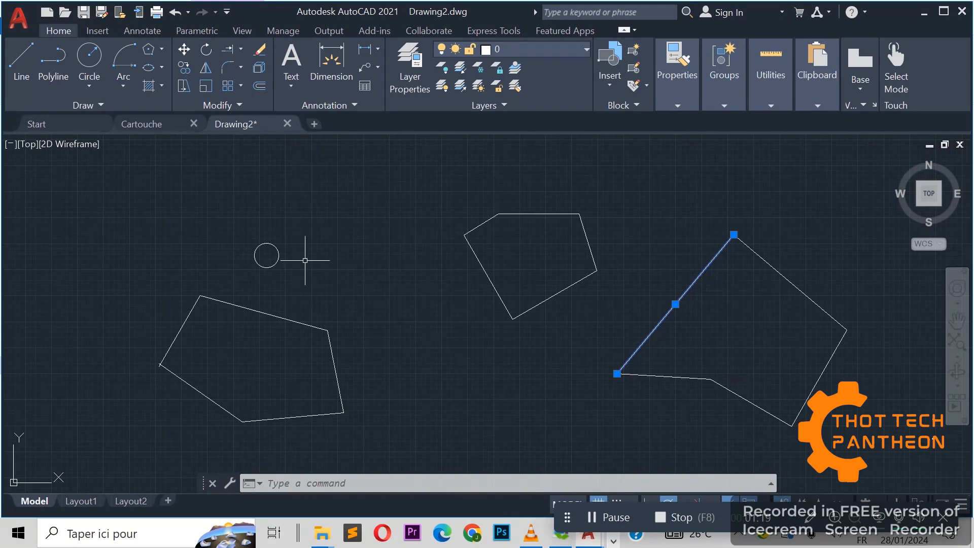
# - Offset the small circle above the left polygon outward by a distance of 50
pyautogui.scroll(3, 247, 254)
pyautogui.scroll(4, 247, 255)
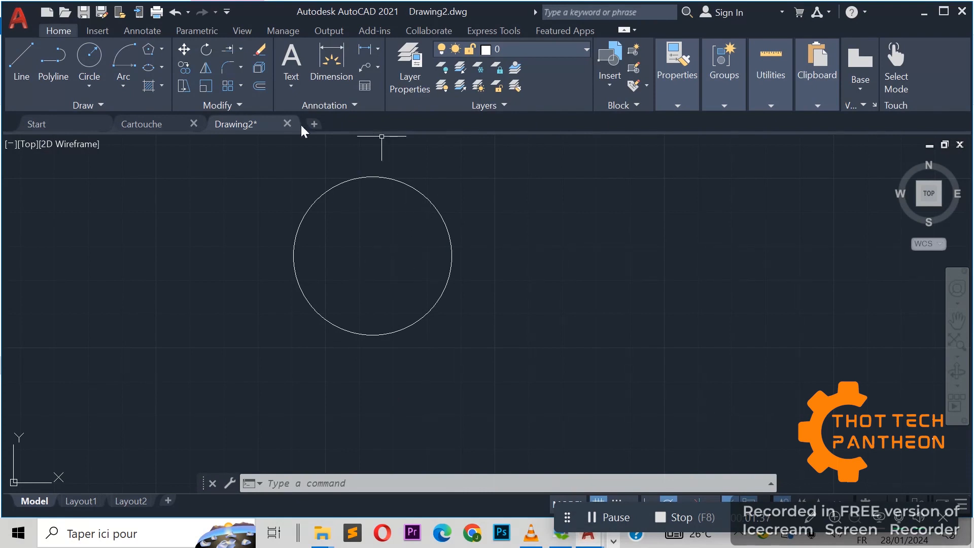
pyautogui.click(259, 86)
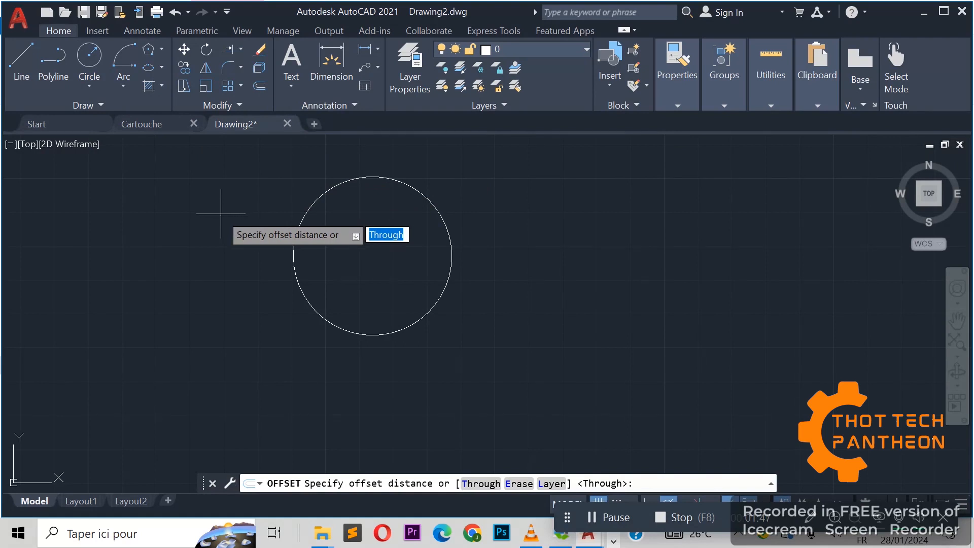
pyautogui.write('5')
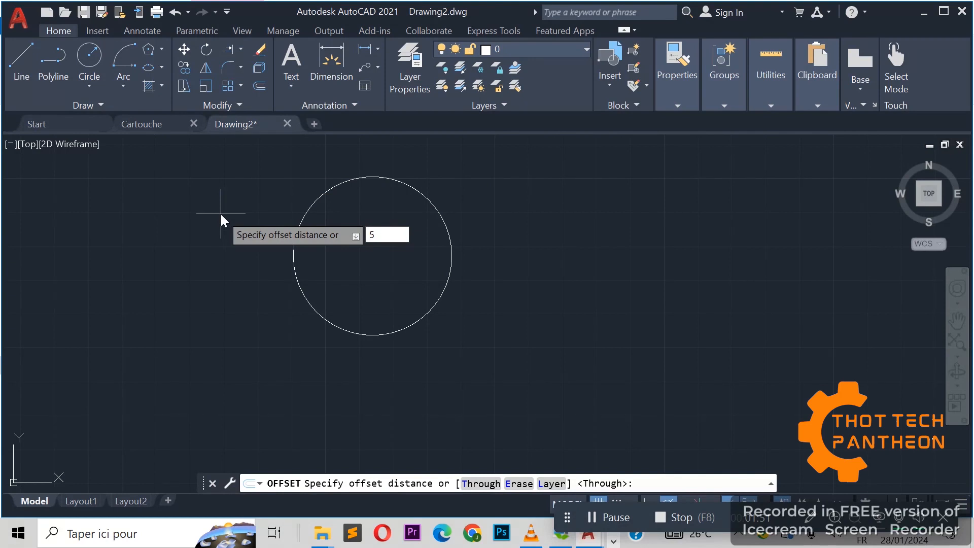
pyautogui.write('0')
pyautogui.press('Return')
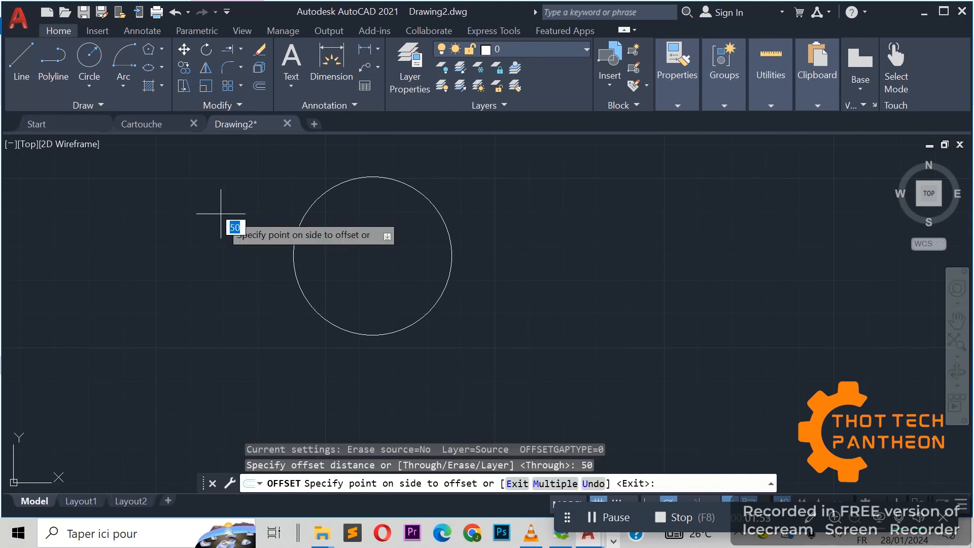
pyautogui.click(370, 253)
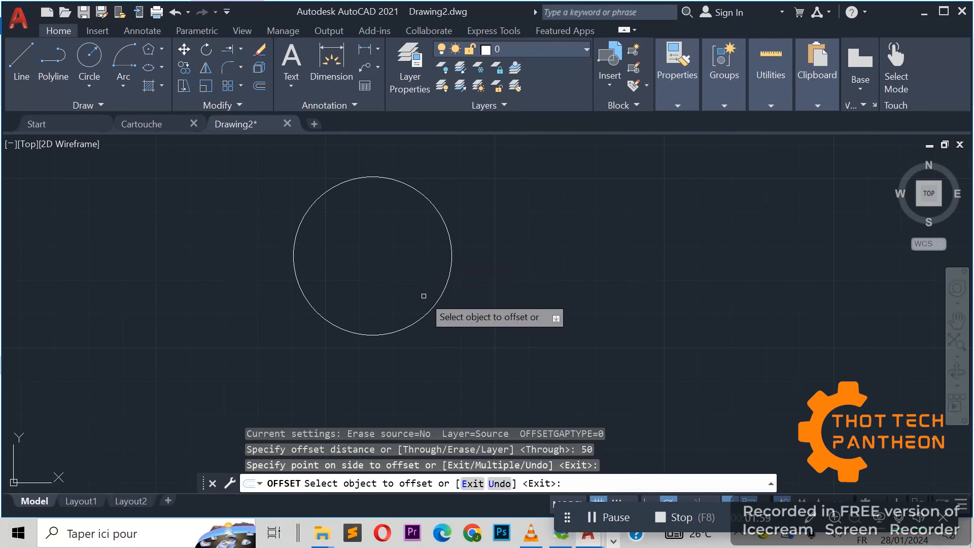
pyautogui.click(433, 309)
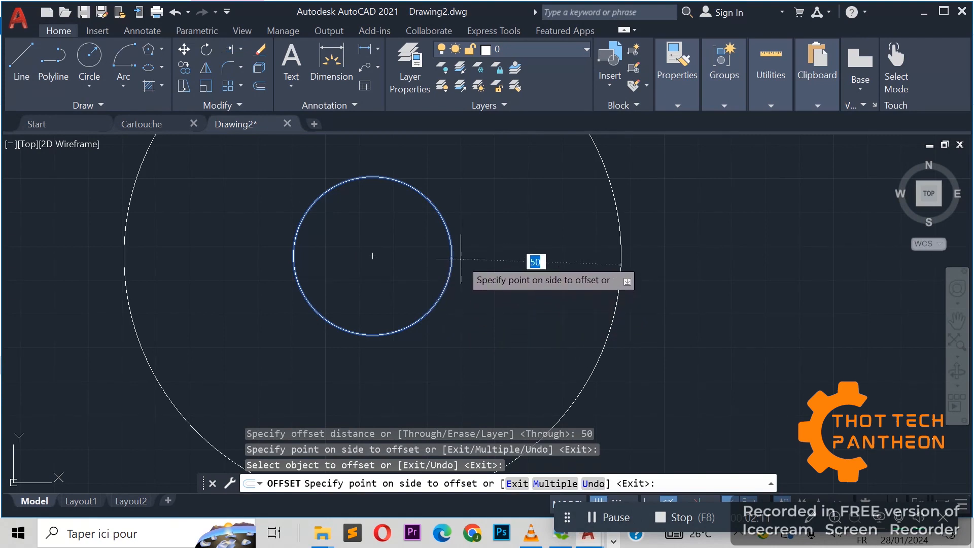
pyautogui.click(528, 273)
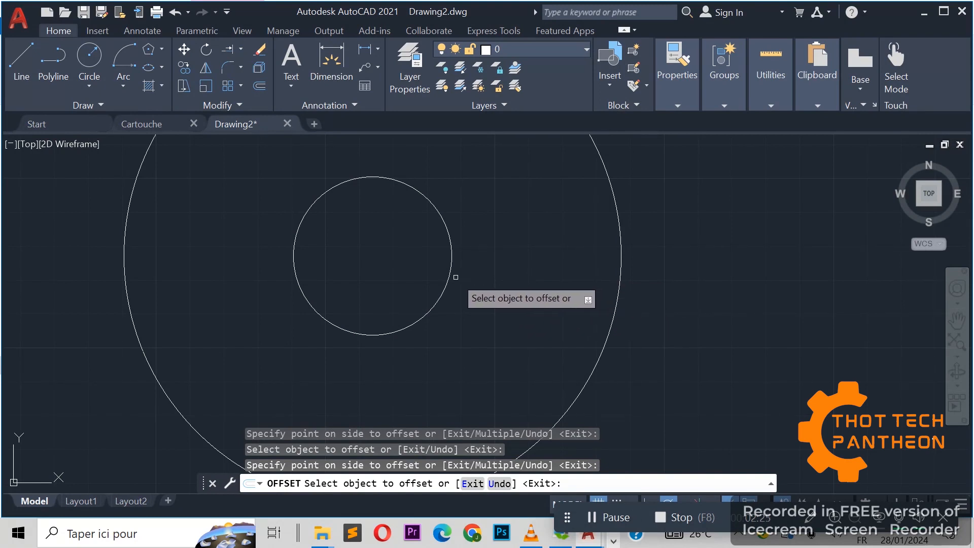
# - Offset the small inner circle outward by 10, and try to offset the same circle toward its inside
pyautogui.write('6')
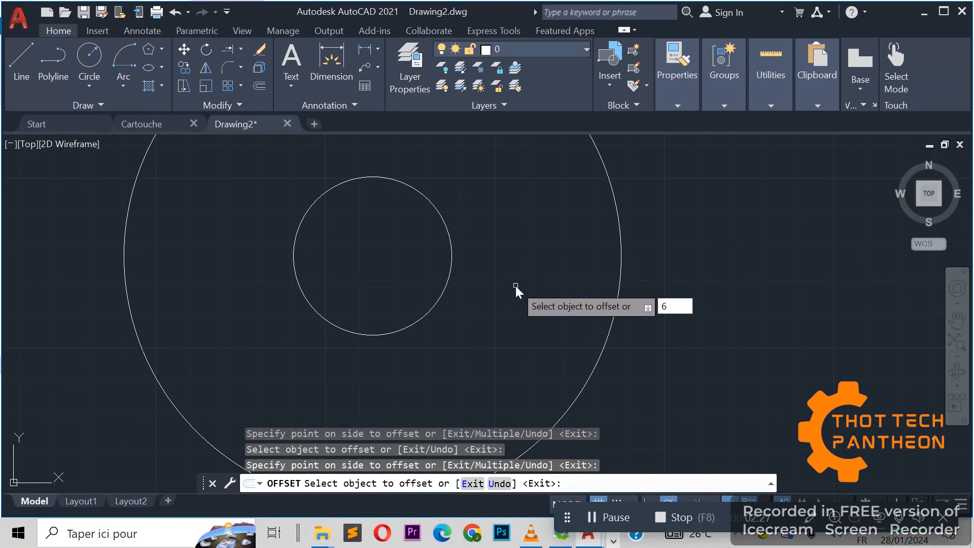
pyautogui.press('BackSpace')
pyautogui.press('Return')
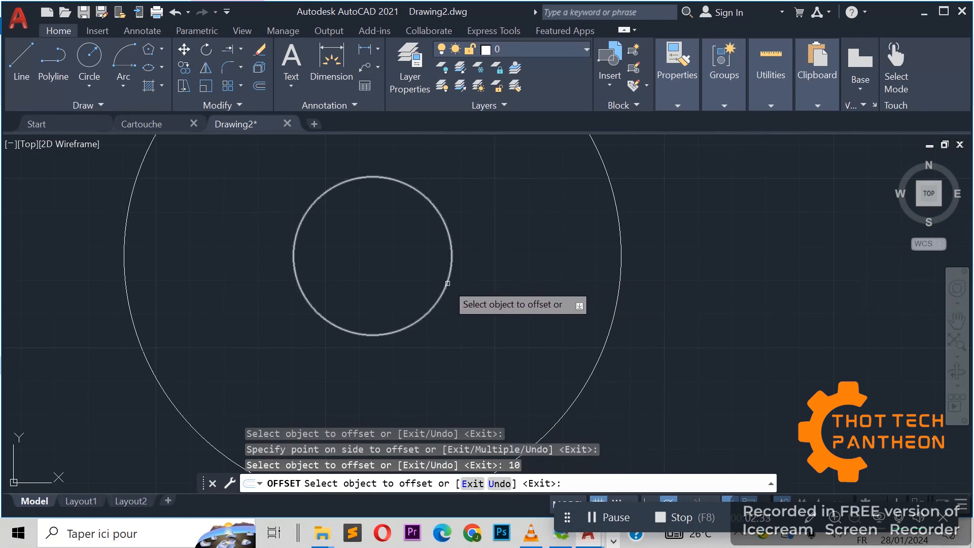
pyautogui.click(447, 281)
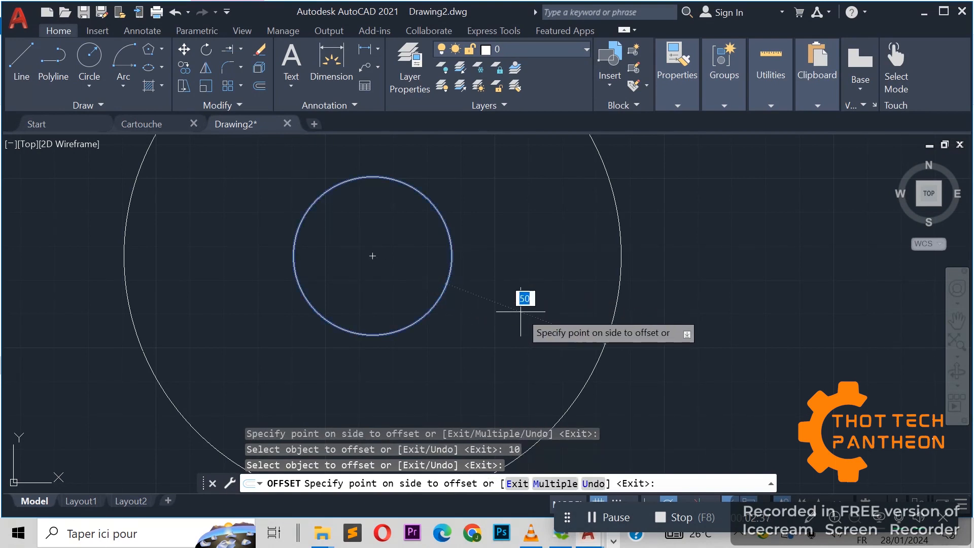
pyautogui.write('10')
pyautogui.press('Return')
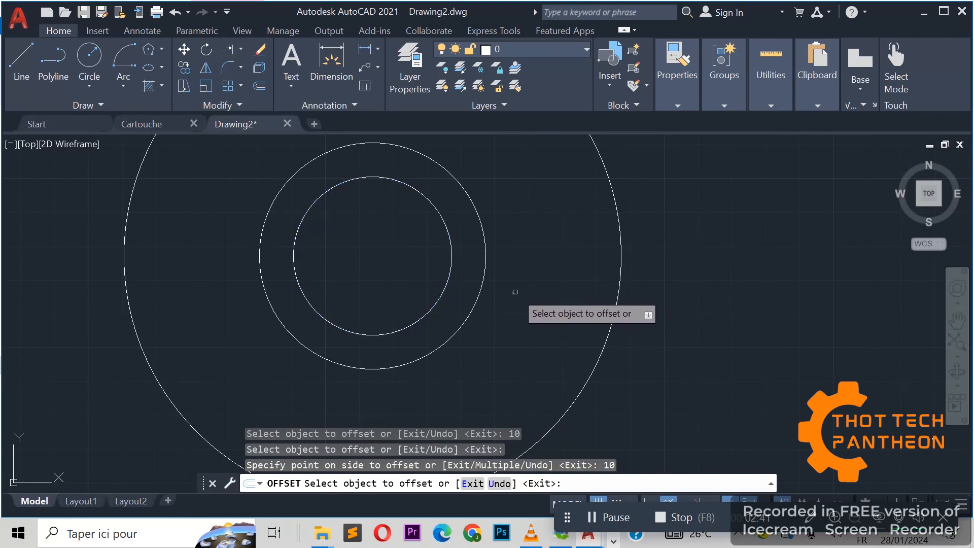
pyautogui.click(448, 280)
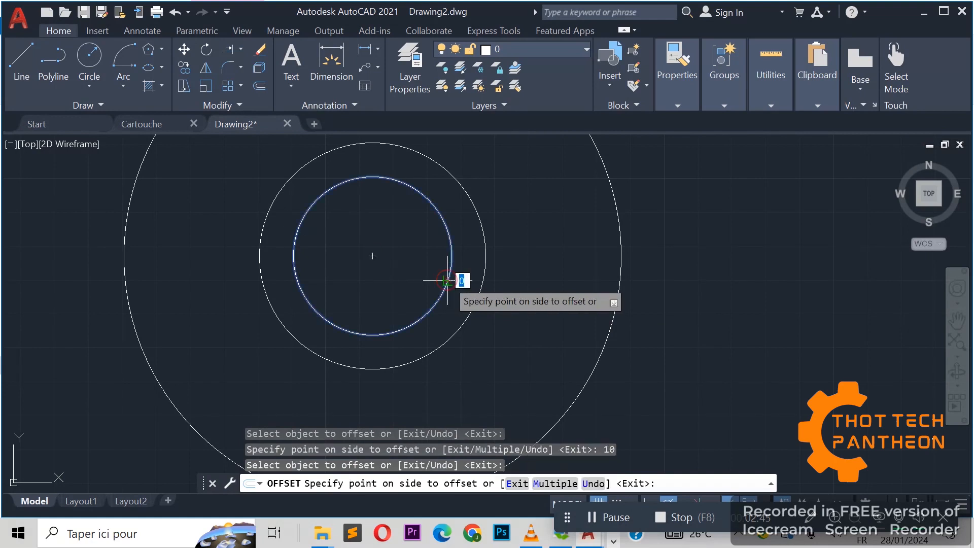
pyautogui.click(400, 262)
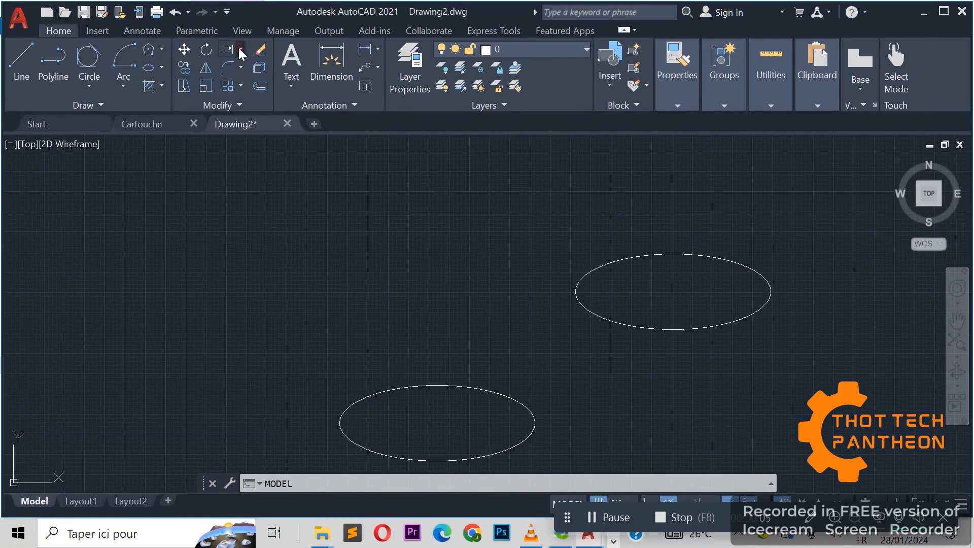
# - Draw a diagonal line from a point above and left of the lower ellipse to a point inside it
pyautogui.click(240, 50)
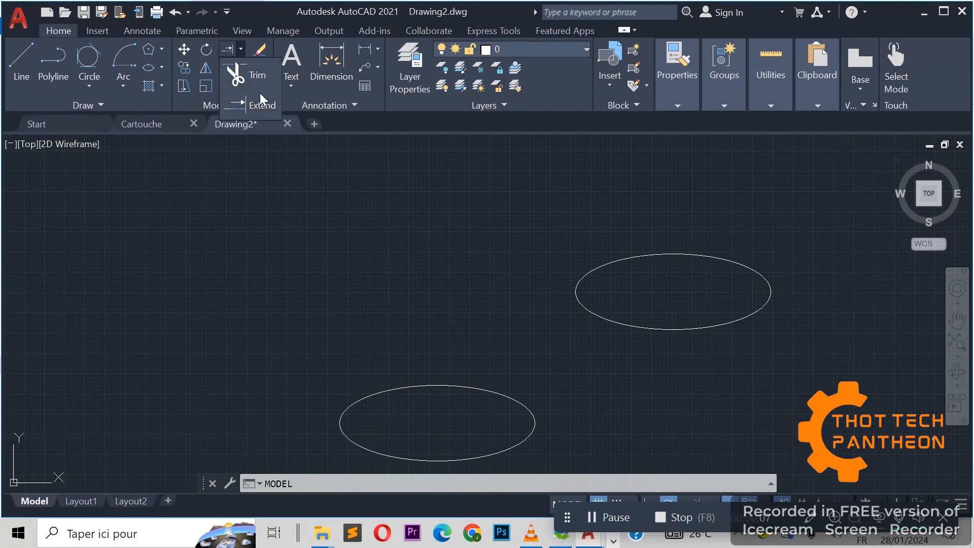
pyautogui.click(251, 62)
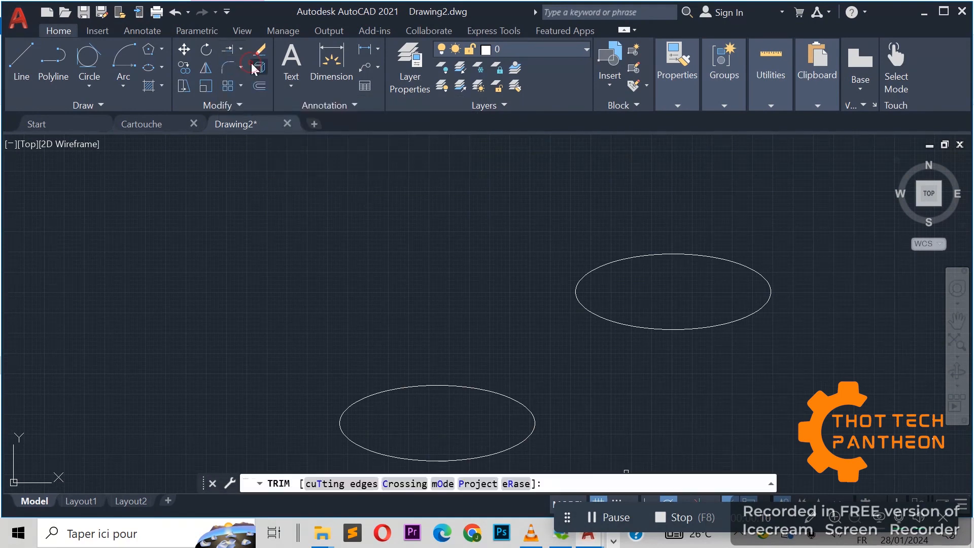
pyautogui.click(20, 60)
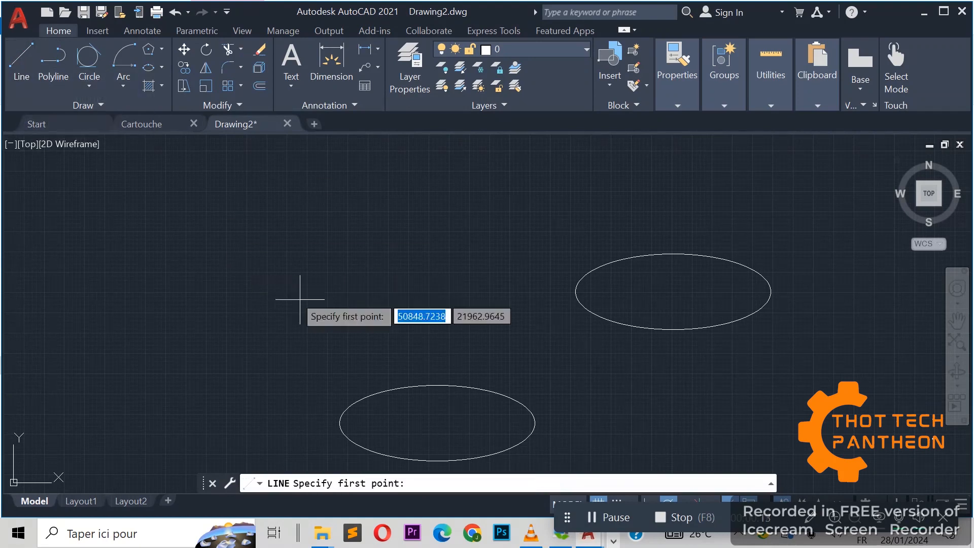
pyautogui.click(333, 327)
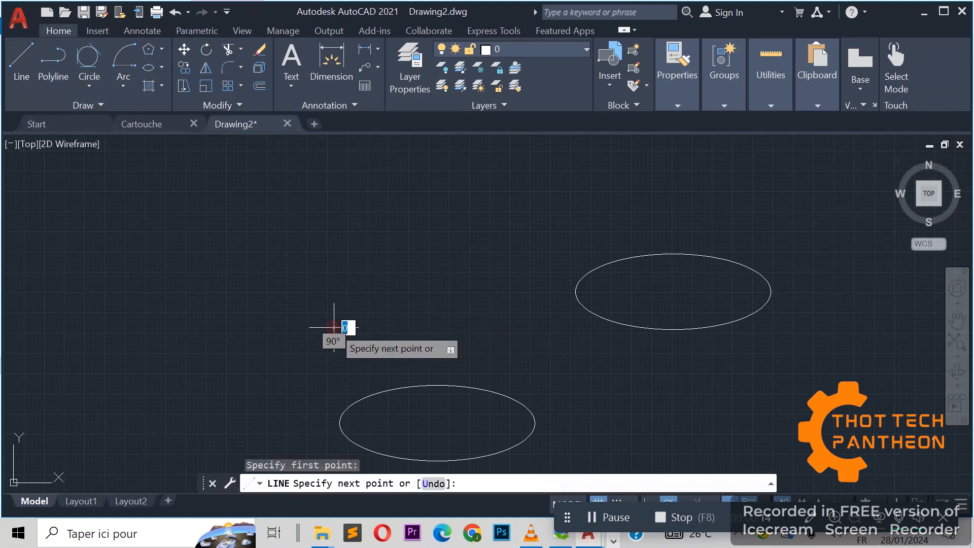
pyautogui.click(454, 426)
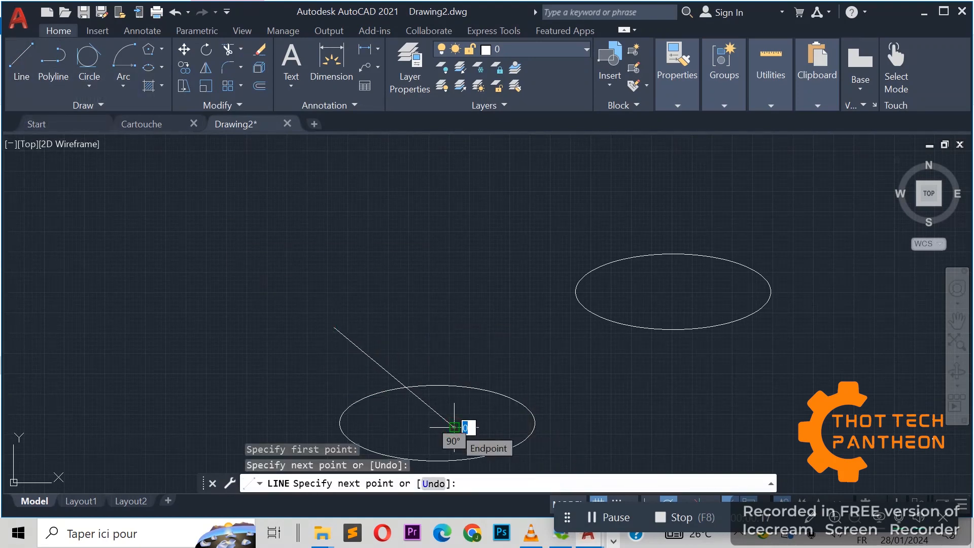
pyautogui.press('Return')
pyautogui.scroll(-2, 429, 197)
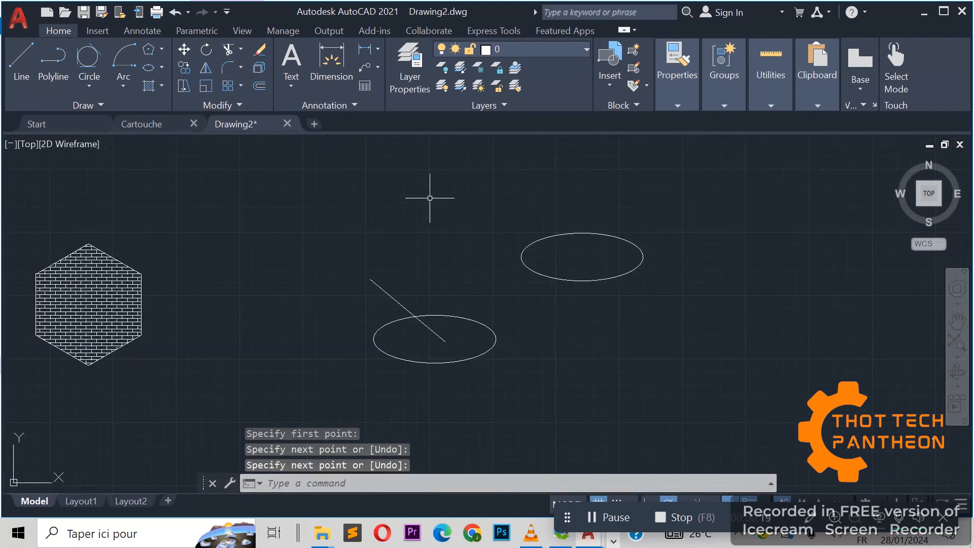
# - Trim away the part of the diagonal line outside the lower ellipse, with the line and ellipse selected
pyautogui.scroll(4, 459, 334)
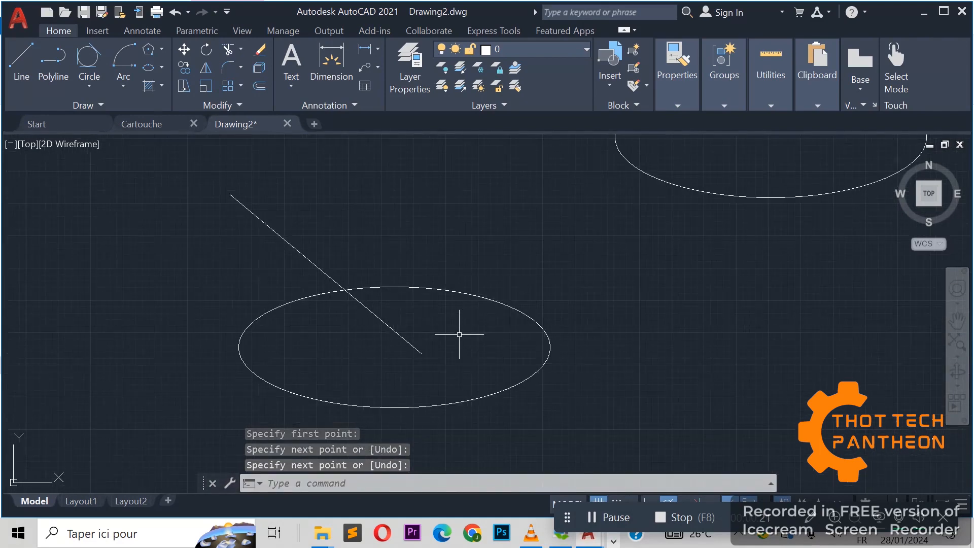
pyautogui.click(167, 159)
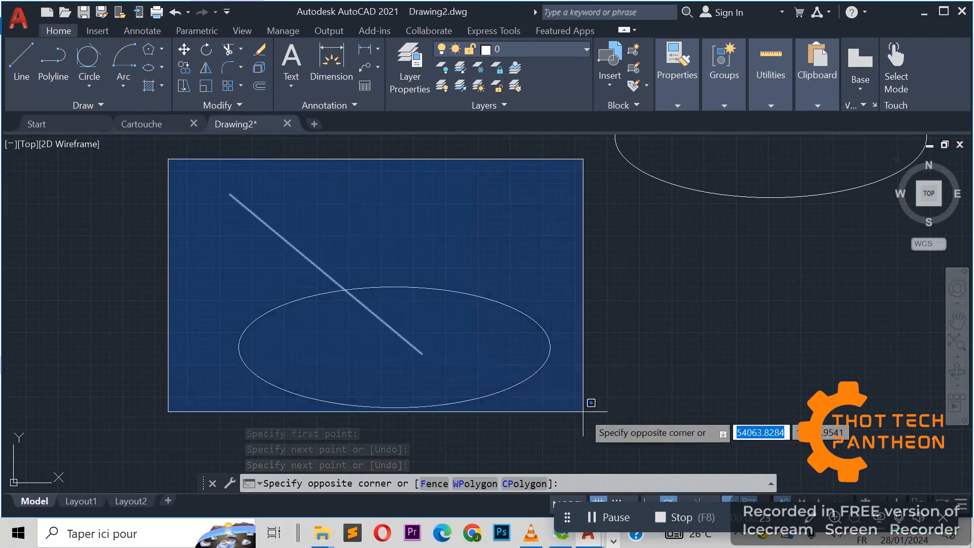
pyautogui.click(630, 432)
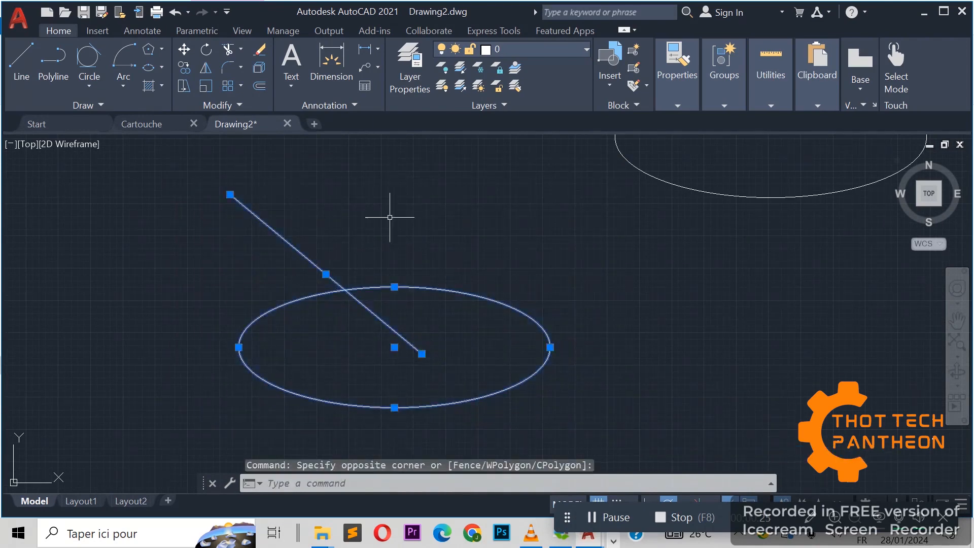
pyautogui.click(228, 49)
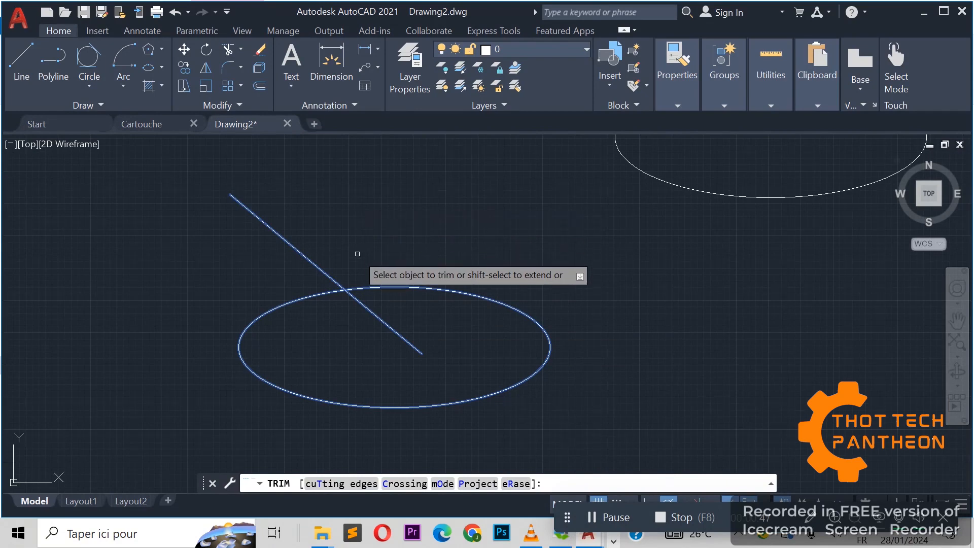
pyautogui.click(295, 245)
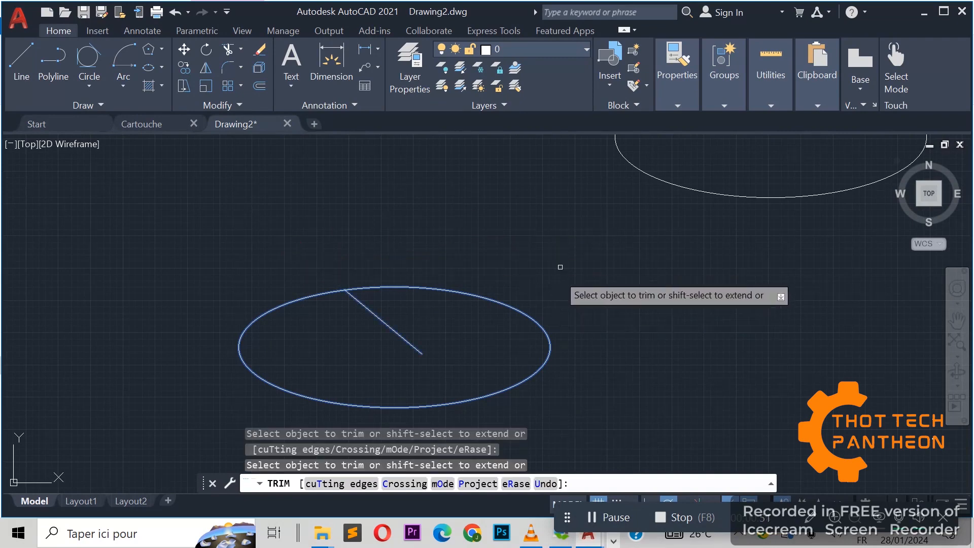
# - Extend the inner end of the diagonal line to the lower-right edge of the ellipse
pyautogui.click(240, 51)
pyautogui.click(275, 114)
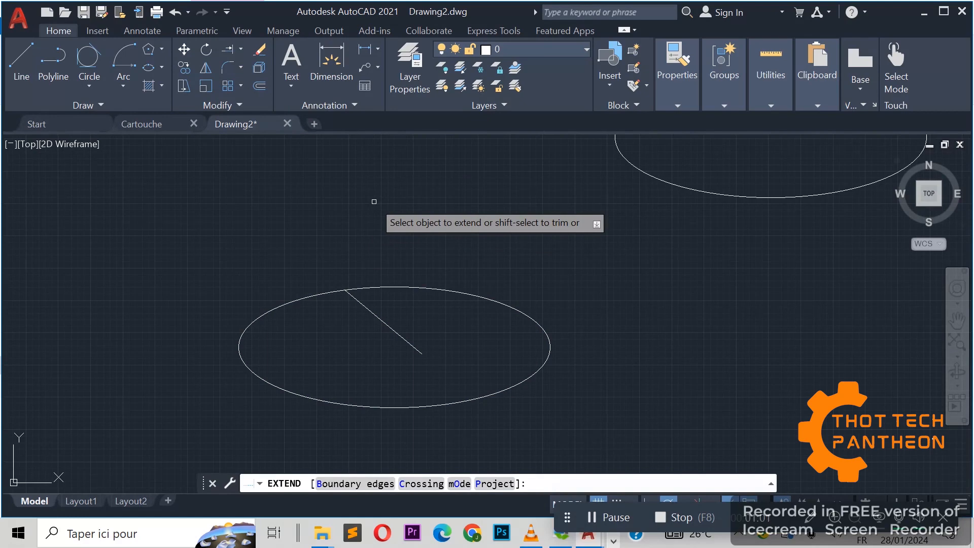
pyautogui.click(387, 326)
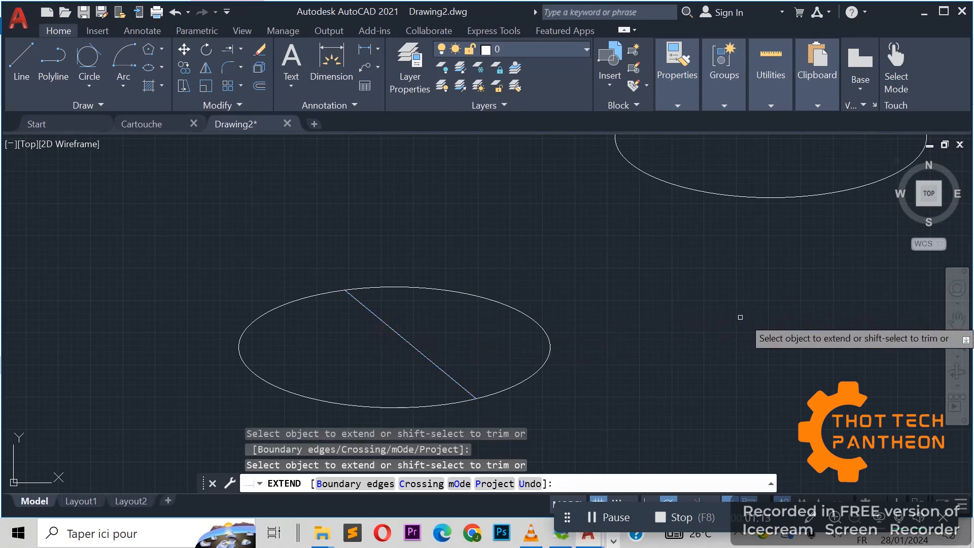
pyautogui.click(259, 55)
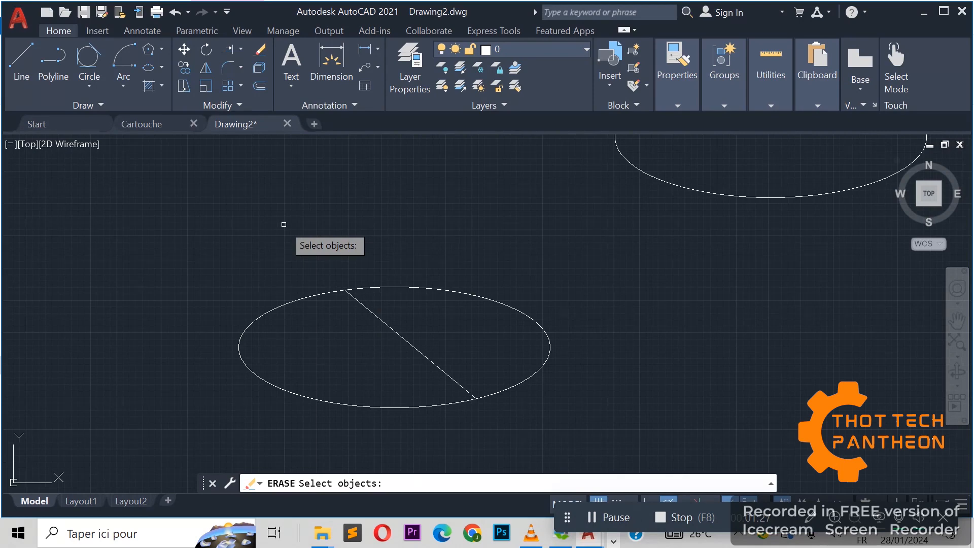
pyautogui.press('Escape')
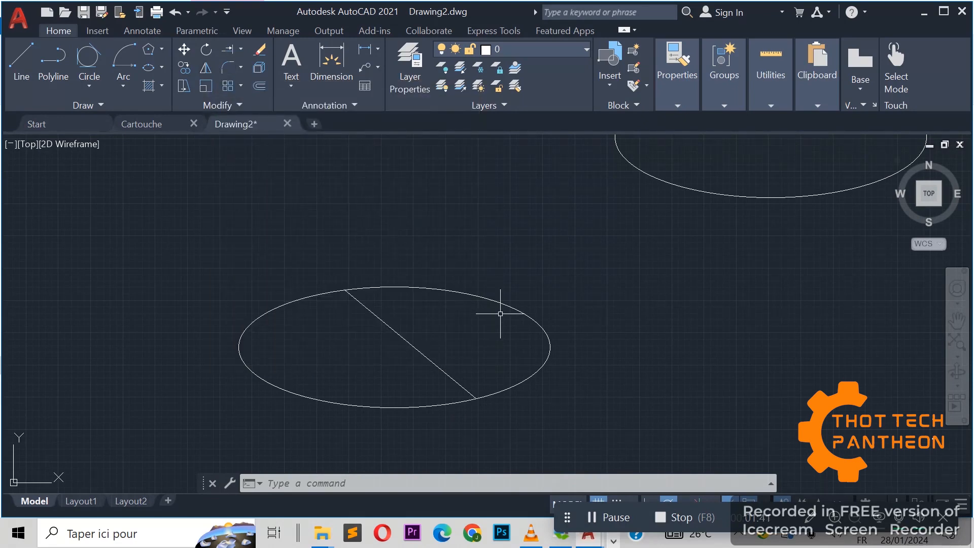
# - Mirror the lower ellipse across a vertical mirror line just outside its right side, keeping the source ellipse
pyautogui.click(206, 71)
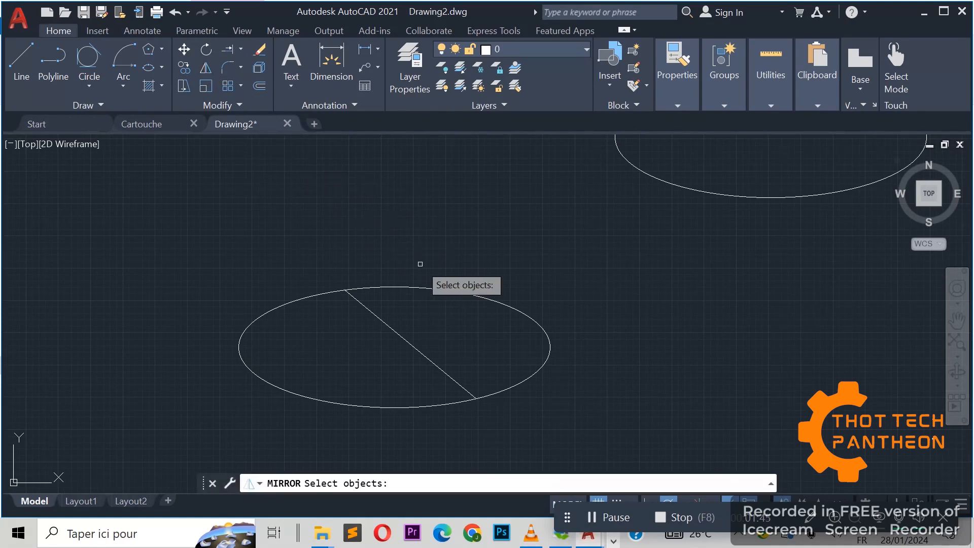
pyautogui.click(401, 288)
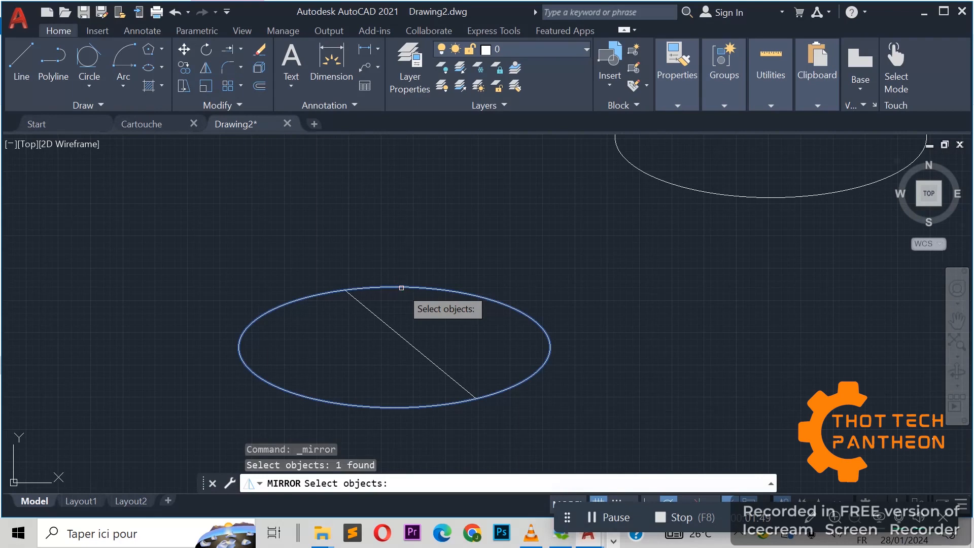
pyautogui.press('Return')
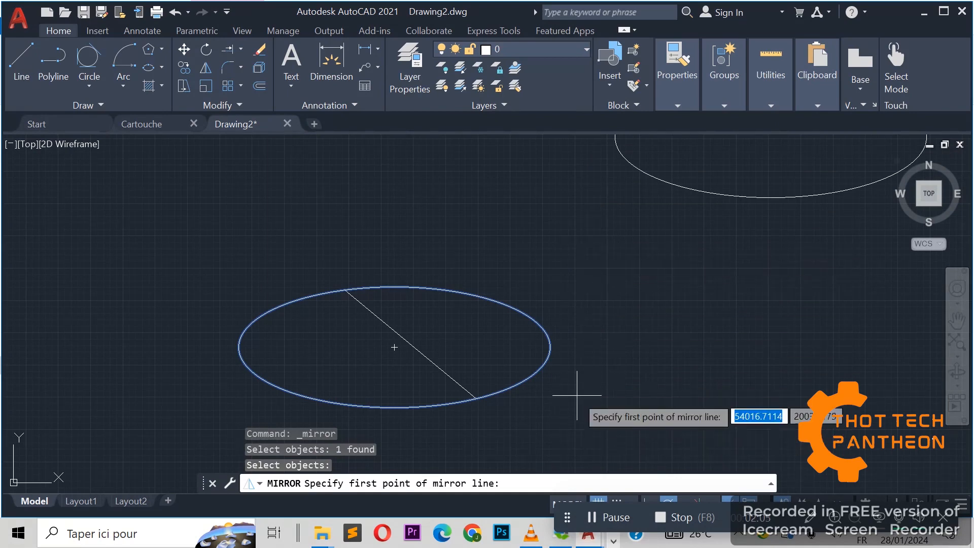
pyautogui.click(574, 223)
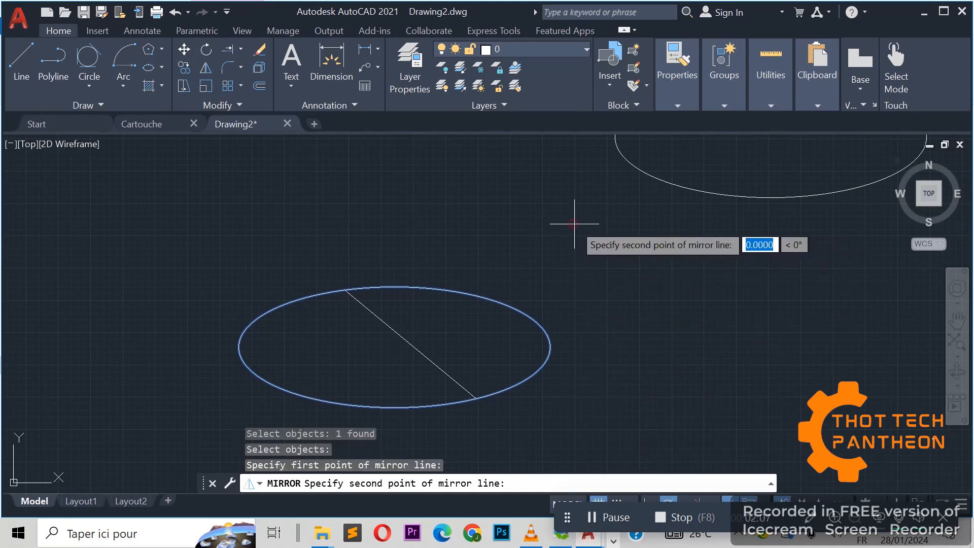
pyautogui.click(575, 442)
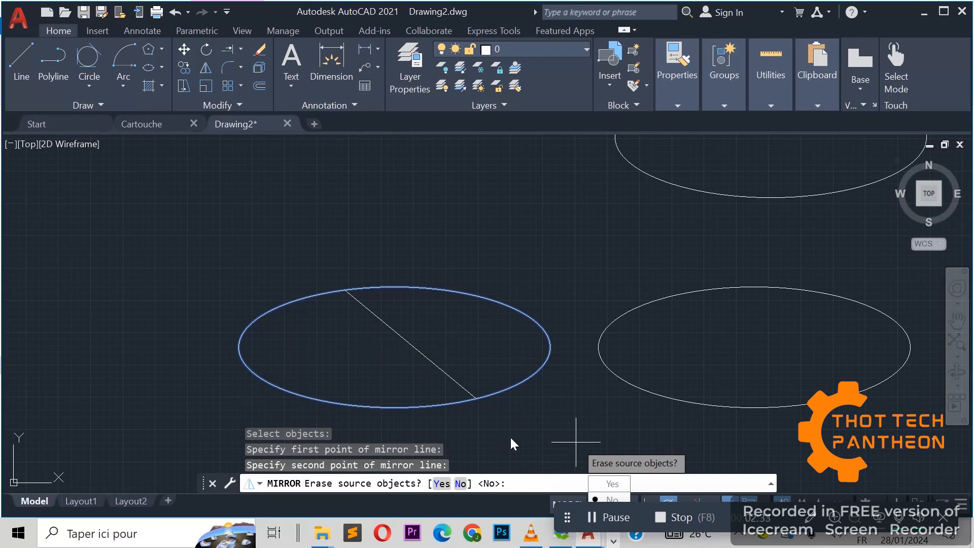
pyautogui.click(612, 497)
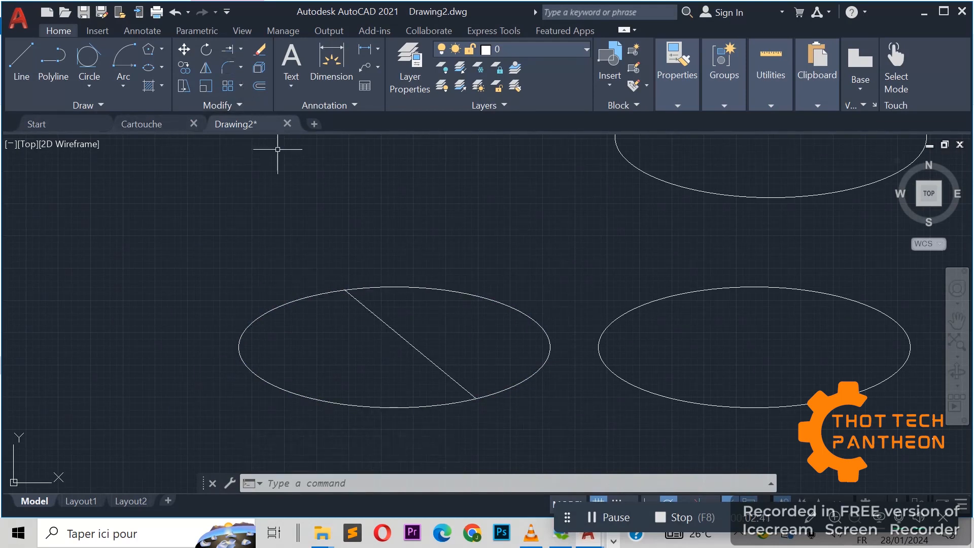
# - Draw an L shape to the left of the lower ellipse: a vertical line downward, continued by a horizontal line about 740 units long toward the right
pyautogui.click(21, 62)
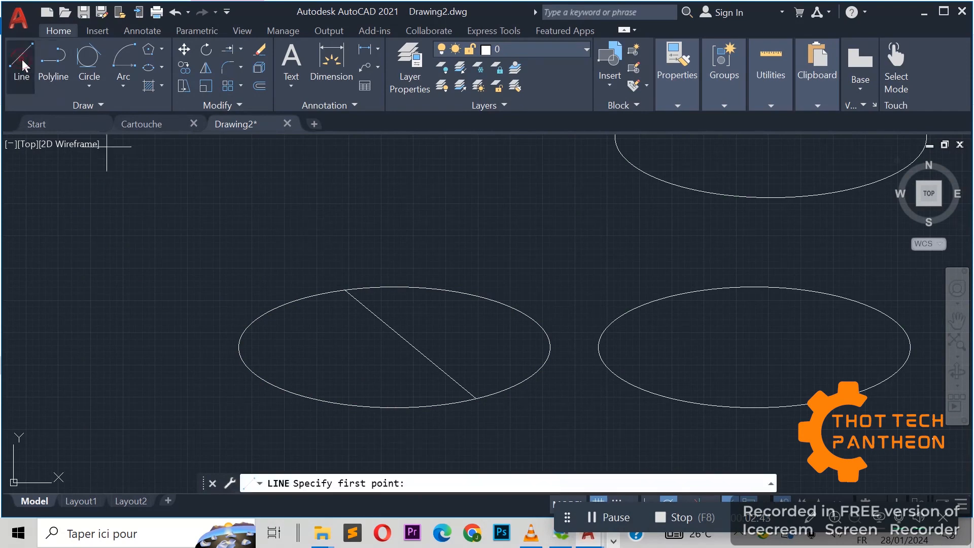
pyautogui.click(92, 208)
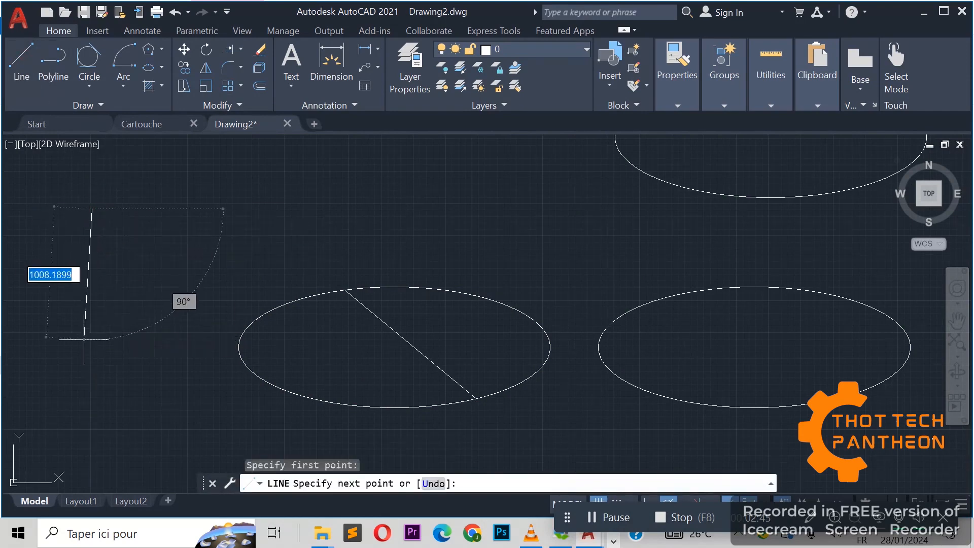
pyautogui.click(92, 316)
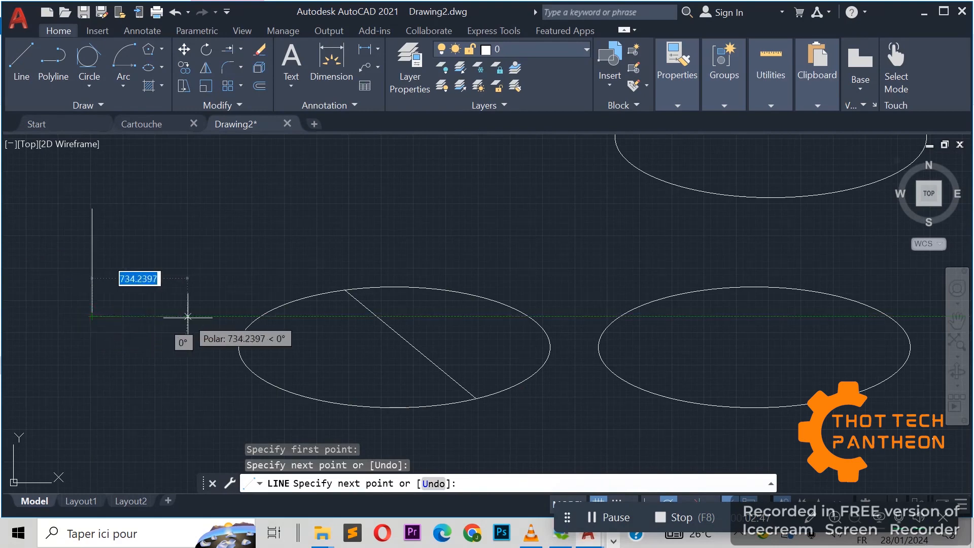
pyautogui.click(189, 316)
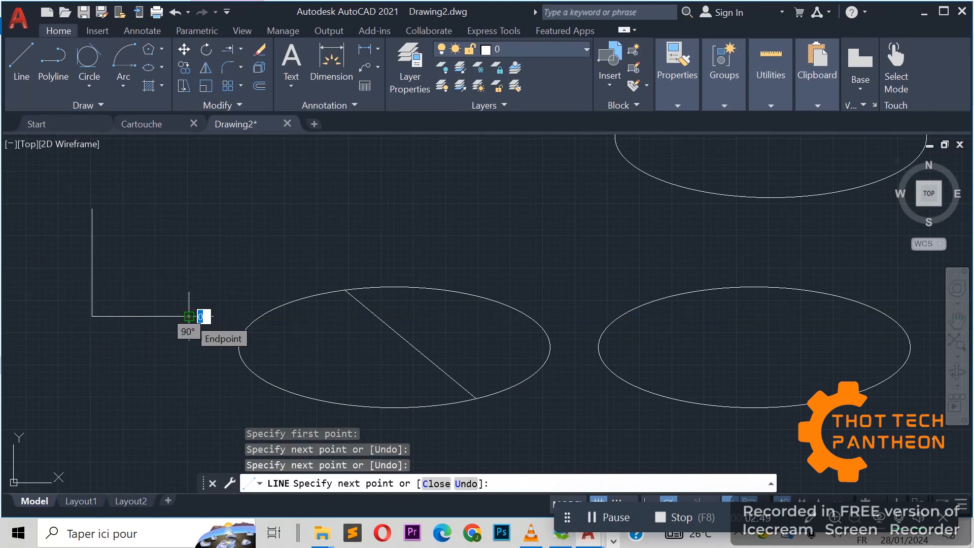
pyautogui.press('Return')
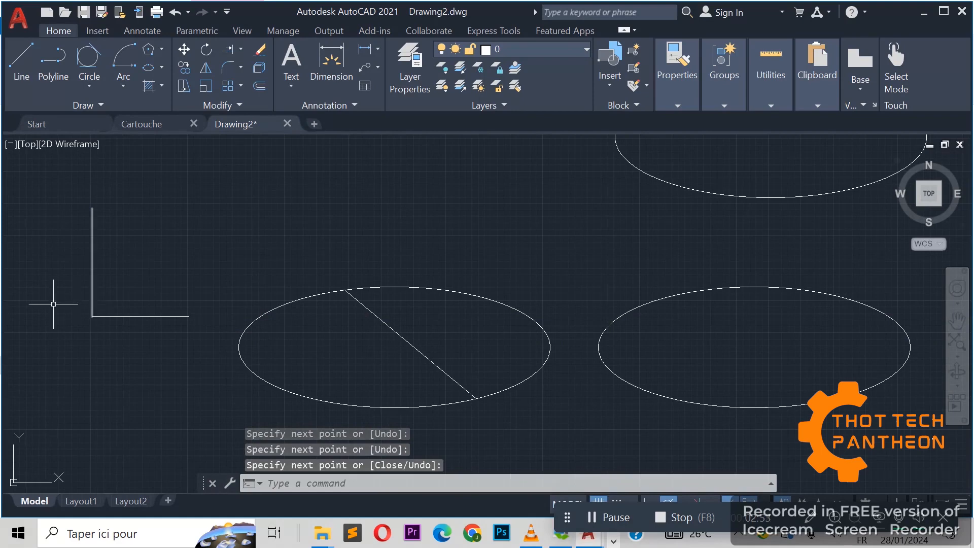
# - Try to fillet the corner between the L shape's vertical and horizontal lines without specifying a radius
pyautogui.scroll(6, 43, 300)
pyautogui.scroll(-2, 43, 302)
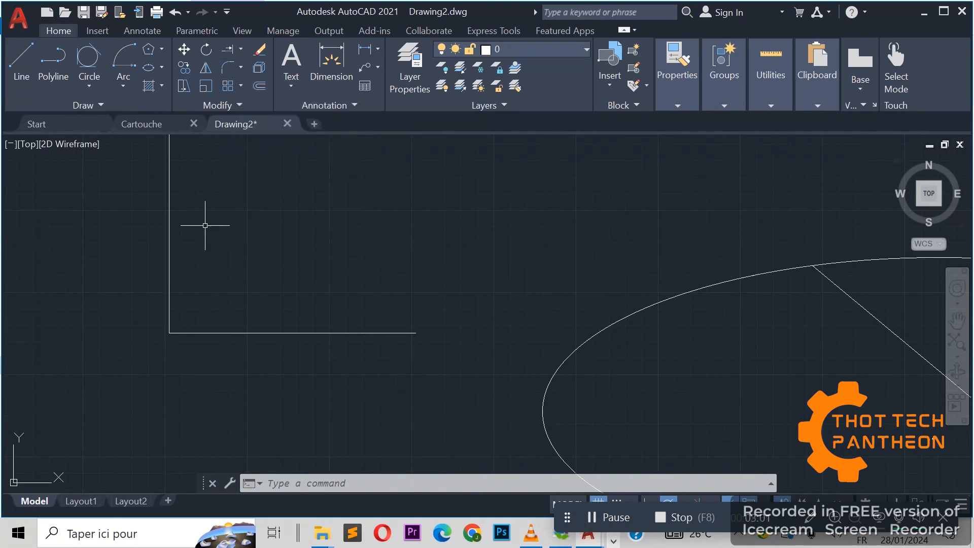
pyautogui.click(228, 71)
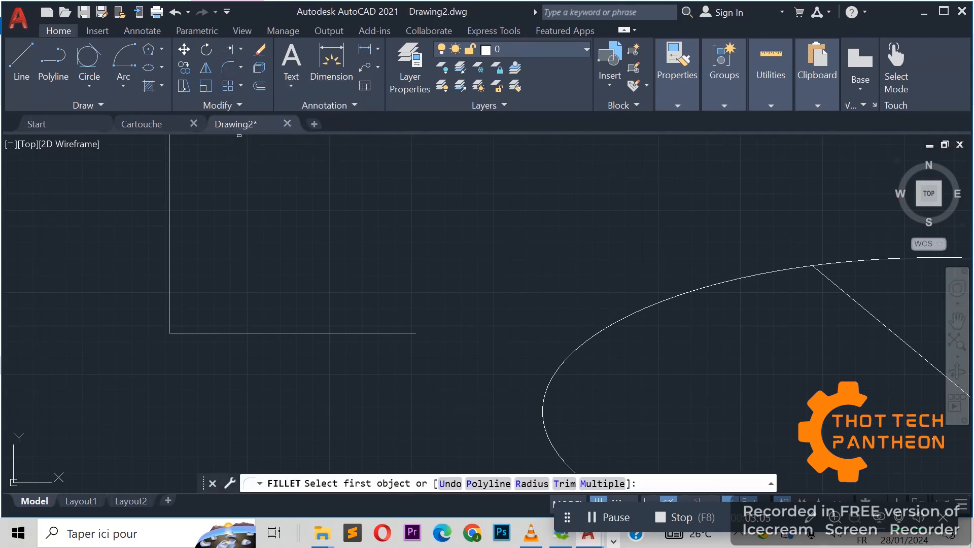
pyautogui.click(168, 235)
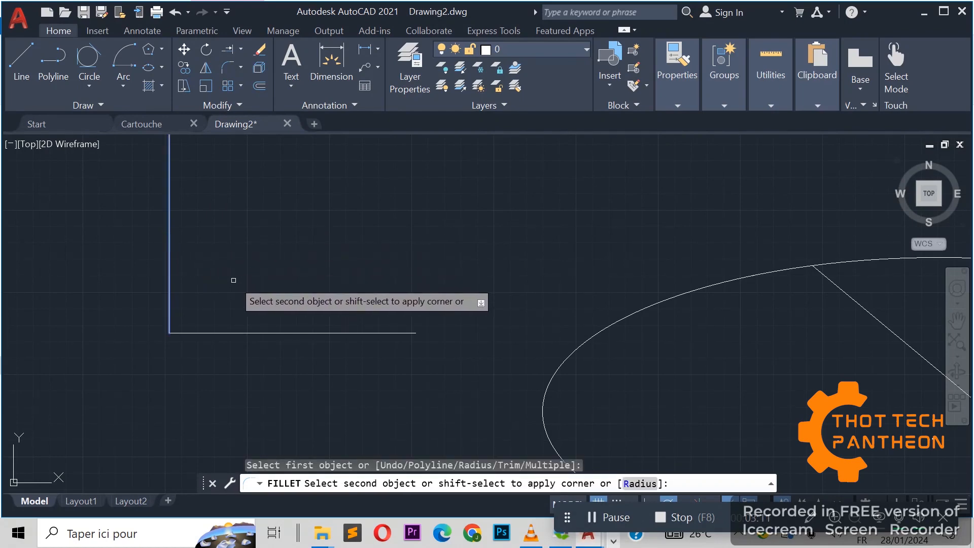
pyautogui.click(266, 333)
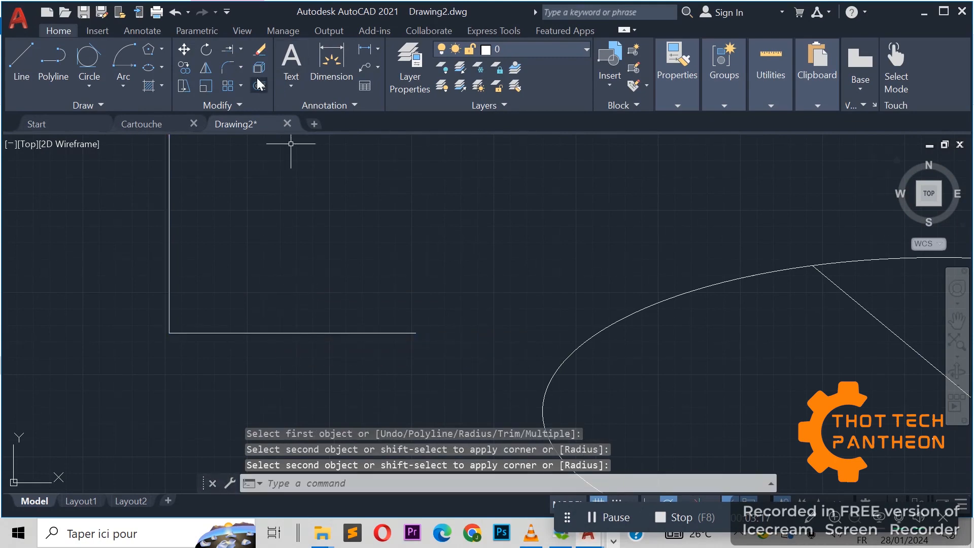
pyautogui.click(230, 67)
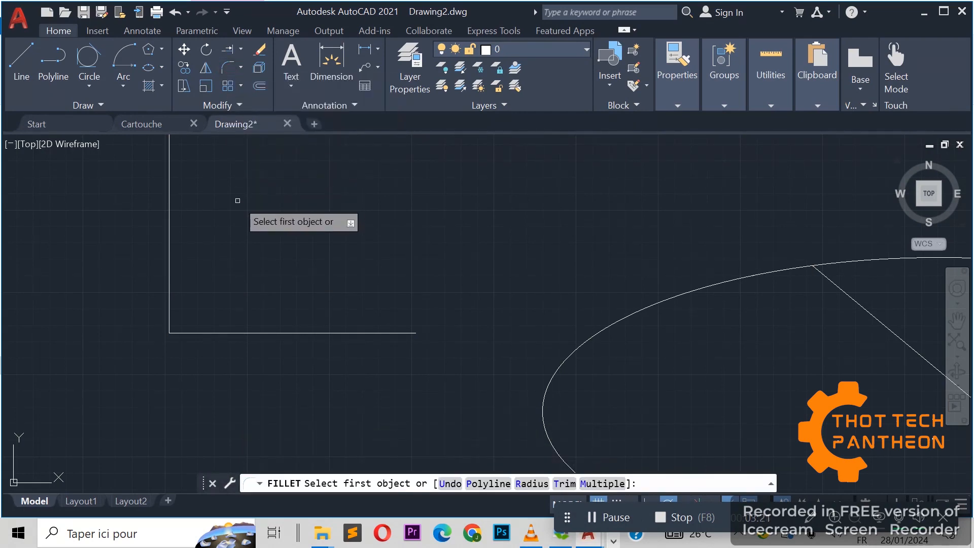
pyautogui.click(168, 238)
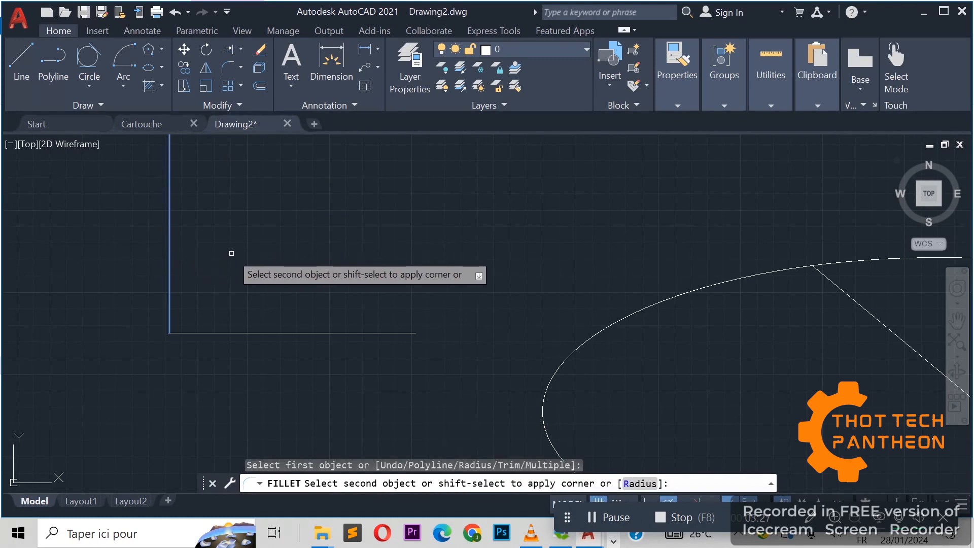
pyautogui.write('R')
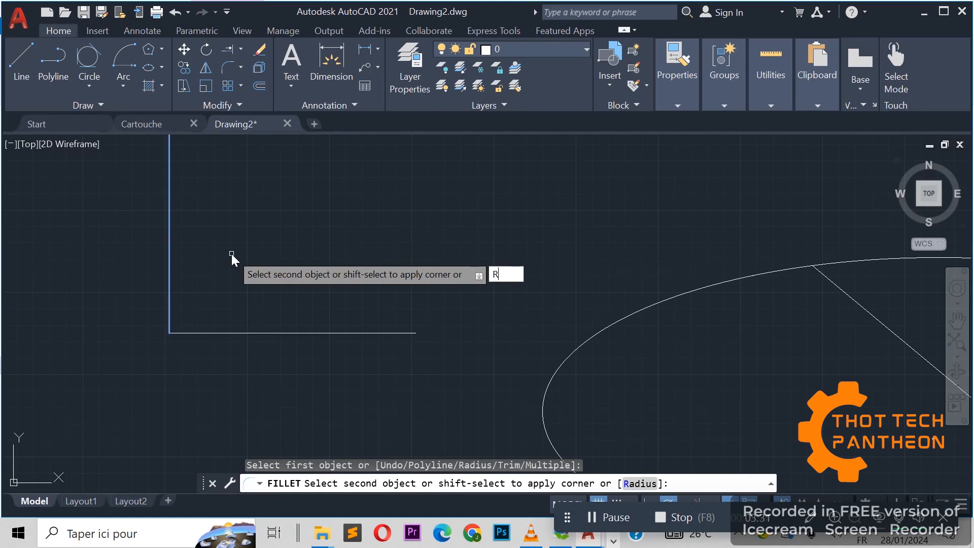
pyautogui.press('Return')
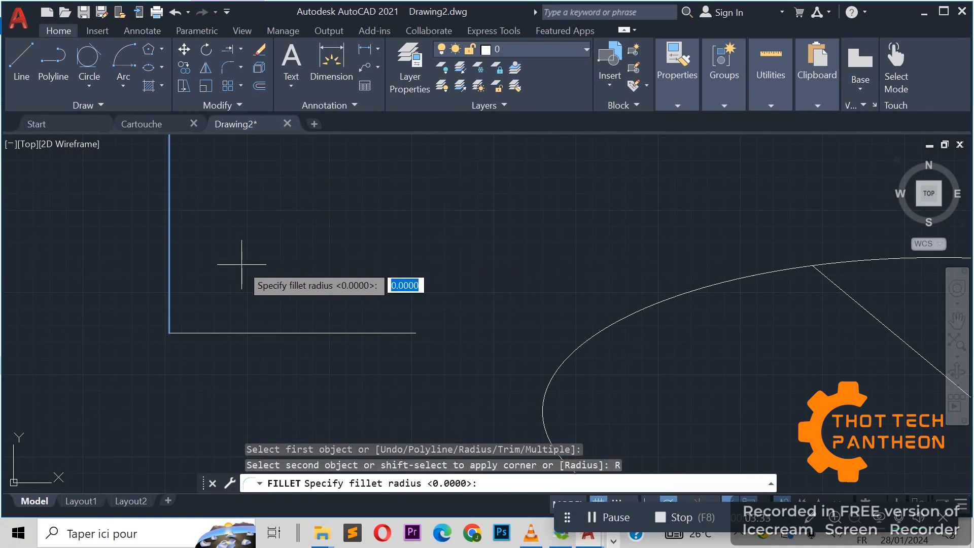
pyautogui.write('1')
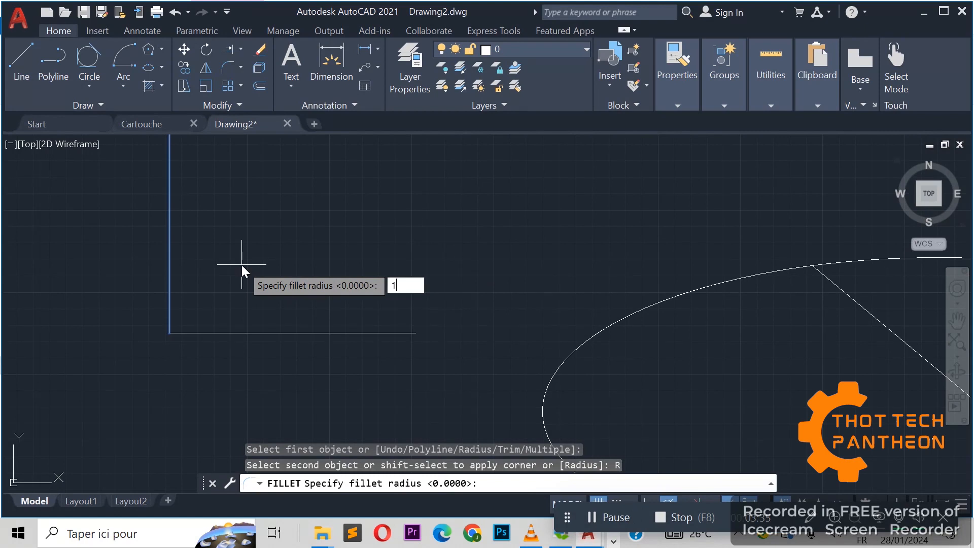
pyautogui.write('00')
pyautogui.press('Return')
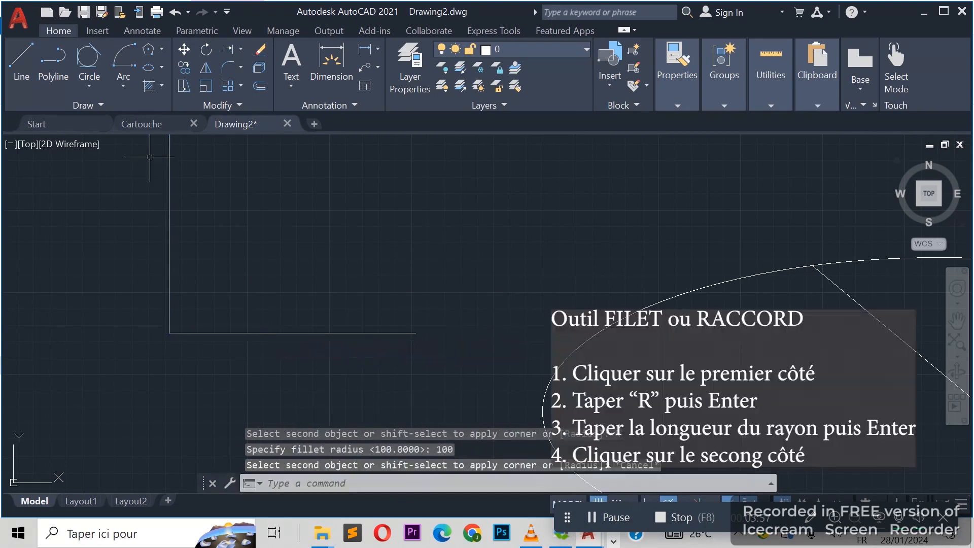
# - Fillet the corner between the L shape's vertical and horizontal lines with a radius of 100
pyautogui.click(229, 61)
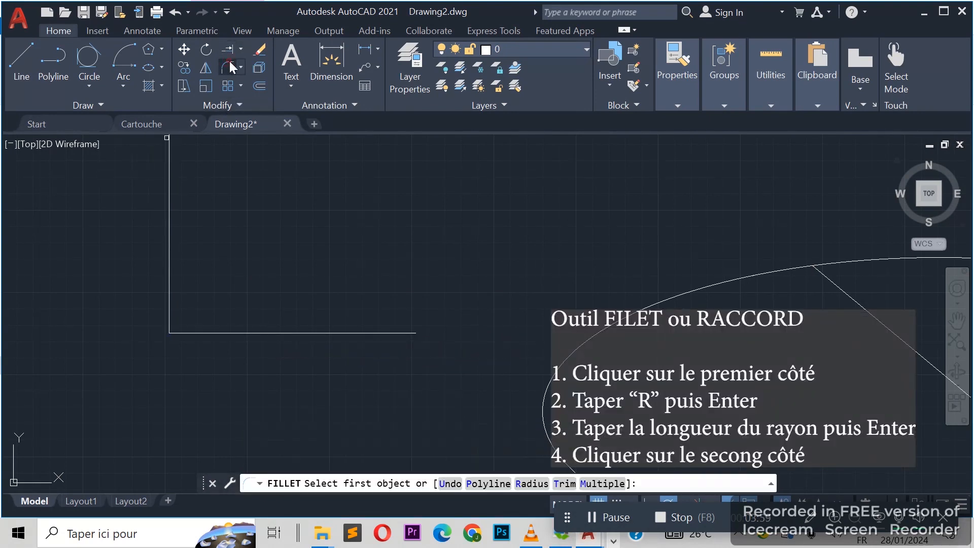
pyautogui.click(169, 251)
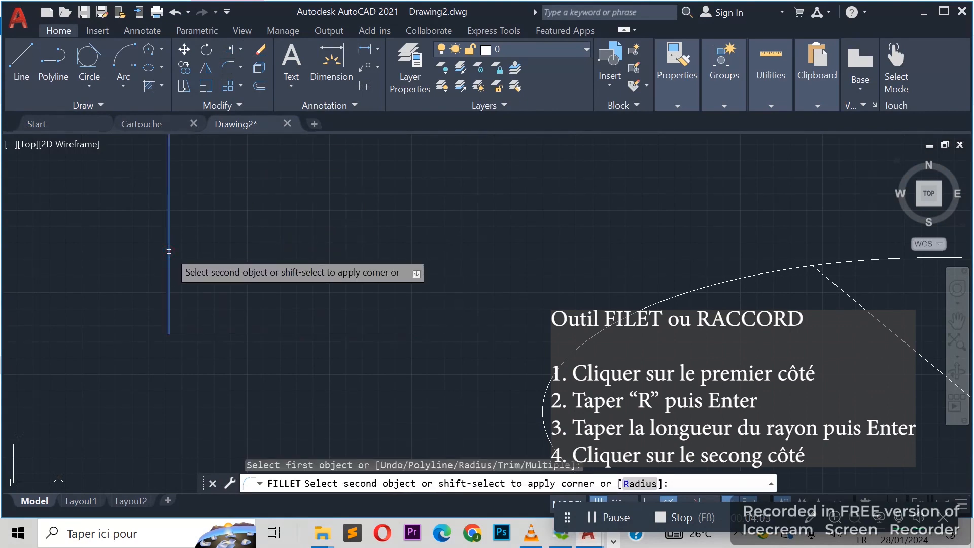
pyautogui.write('R')
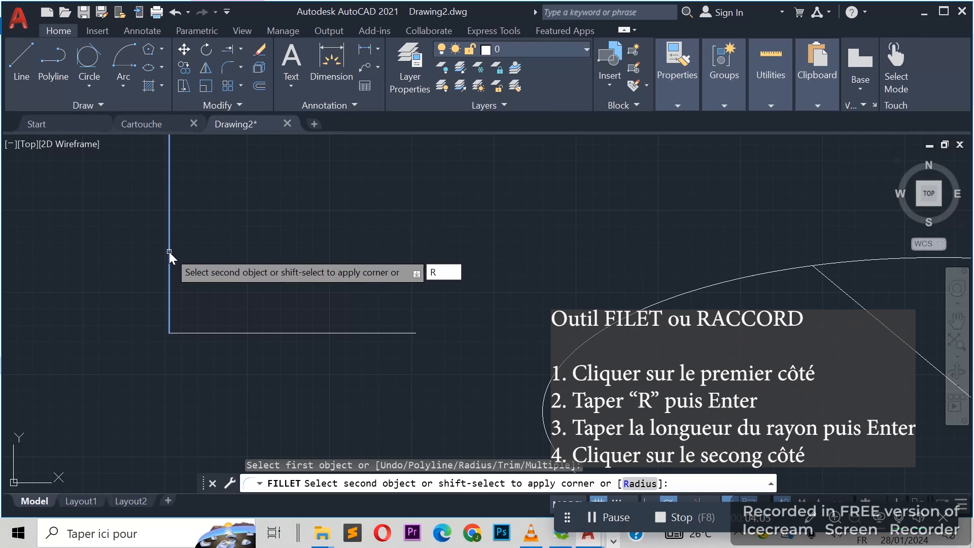
pyautogui.press('Return')
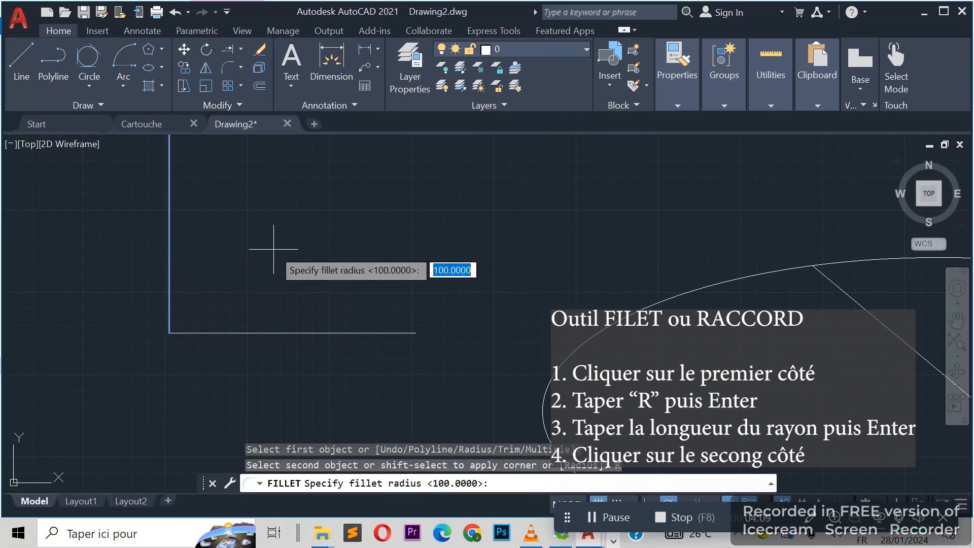
pyautogui.write('100')
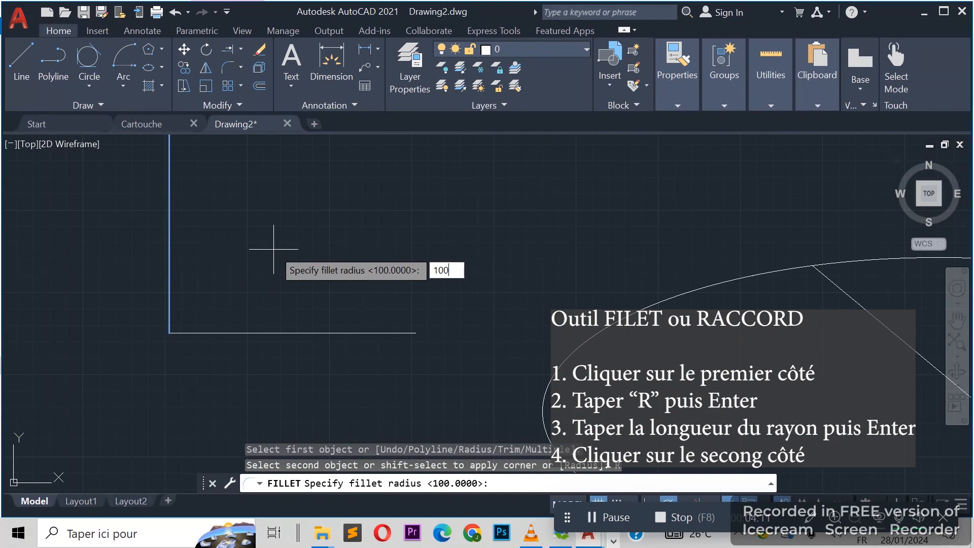
pyautogui.press('Return')
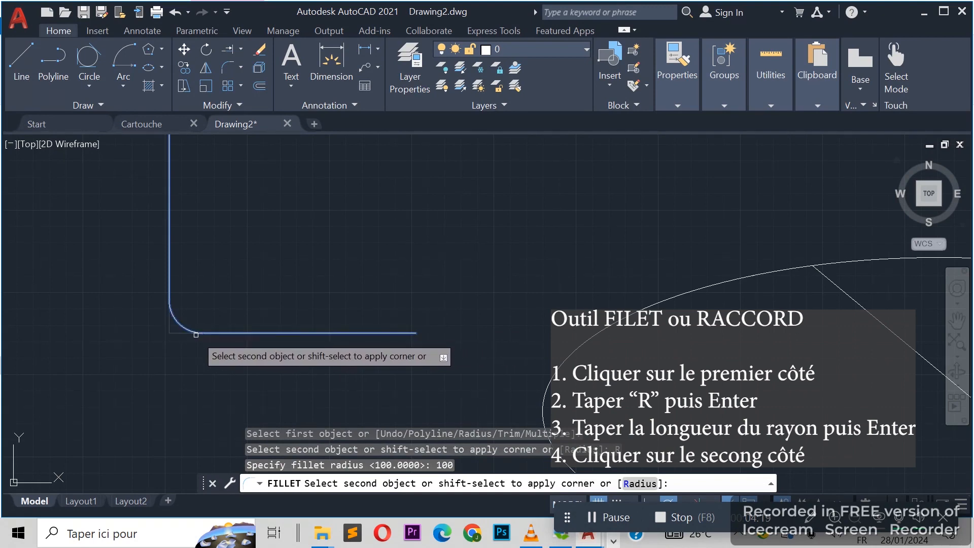
pyautogui.click(250, 332)
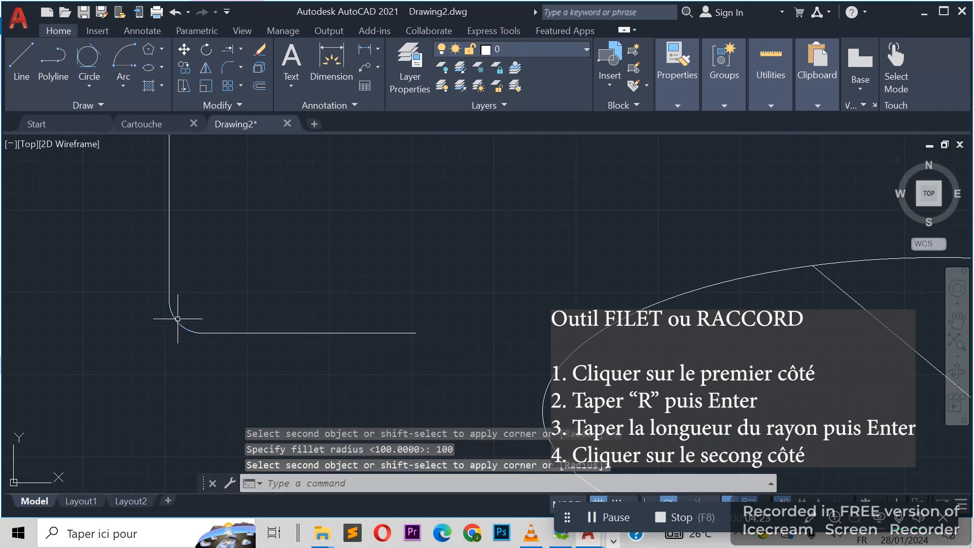